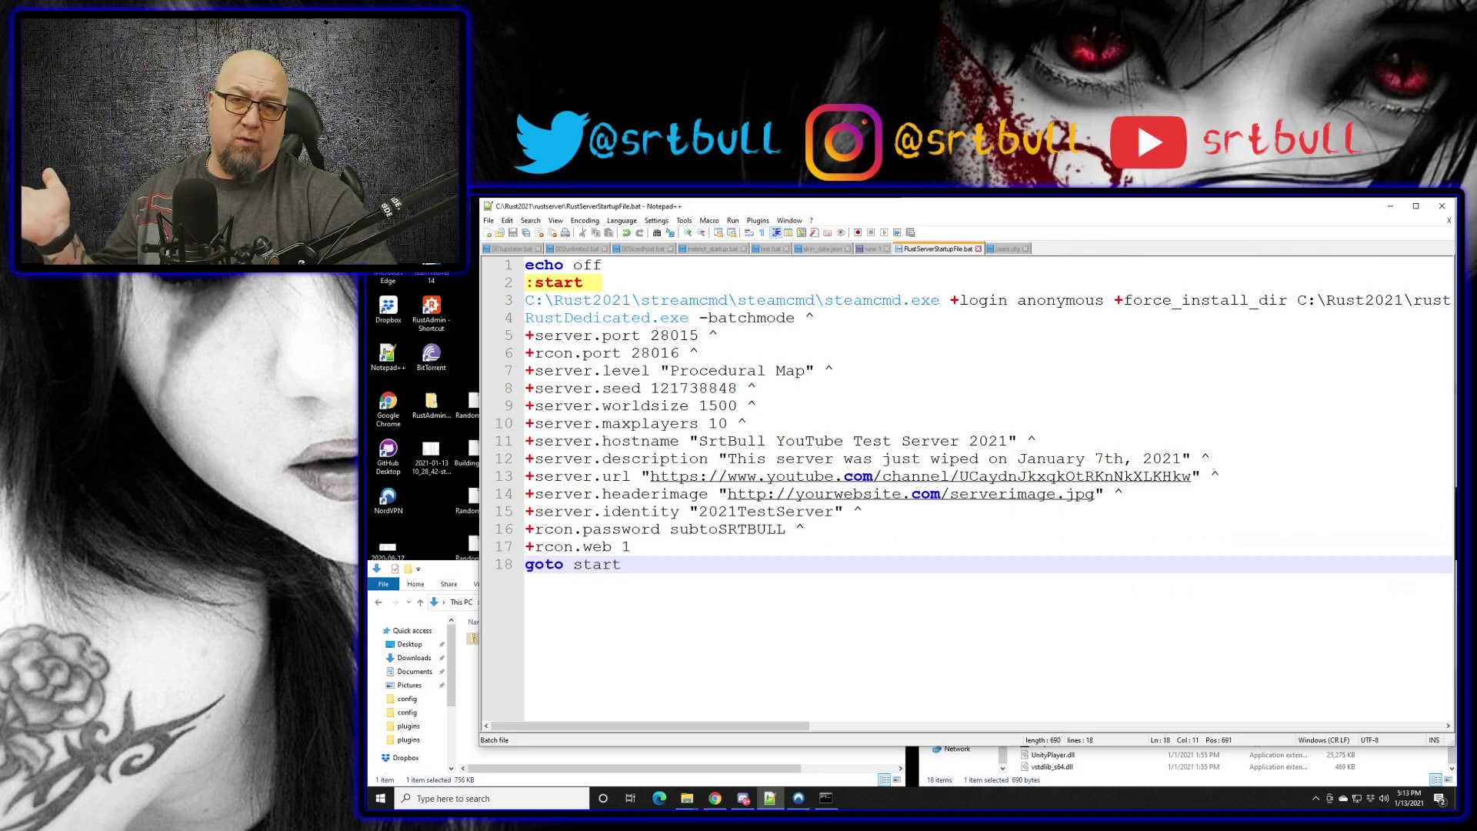
- Move the steamcmd update line from the startup batch file into a new document, saving the batch file
triple_click(561, 300)
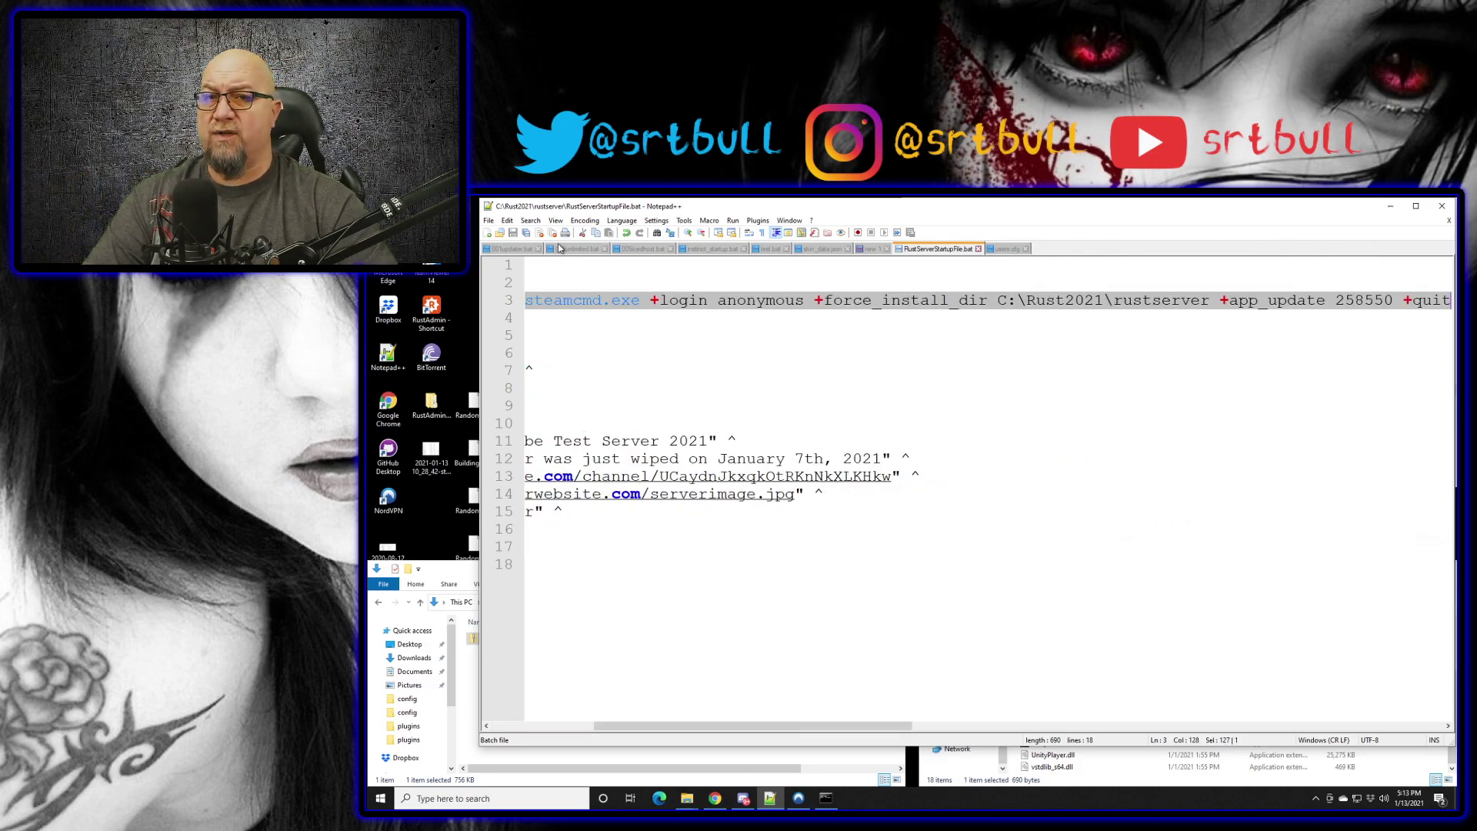
key("Delete")
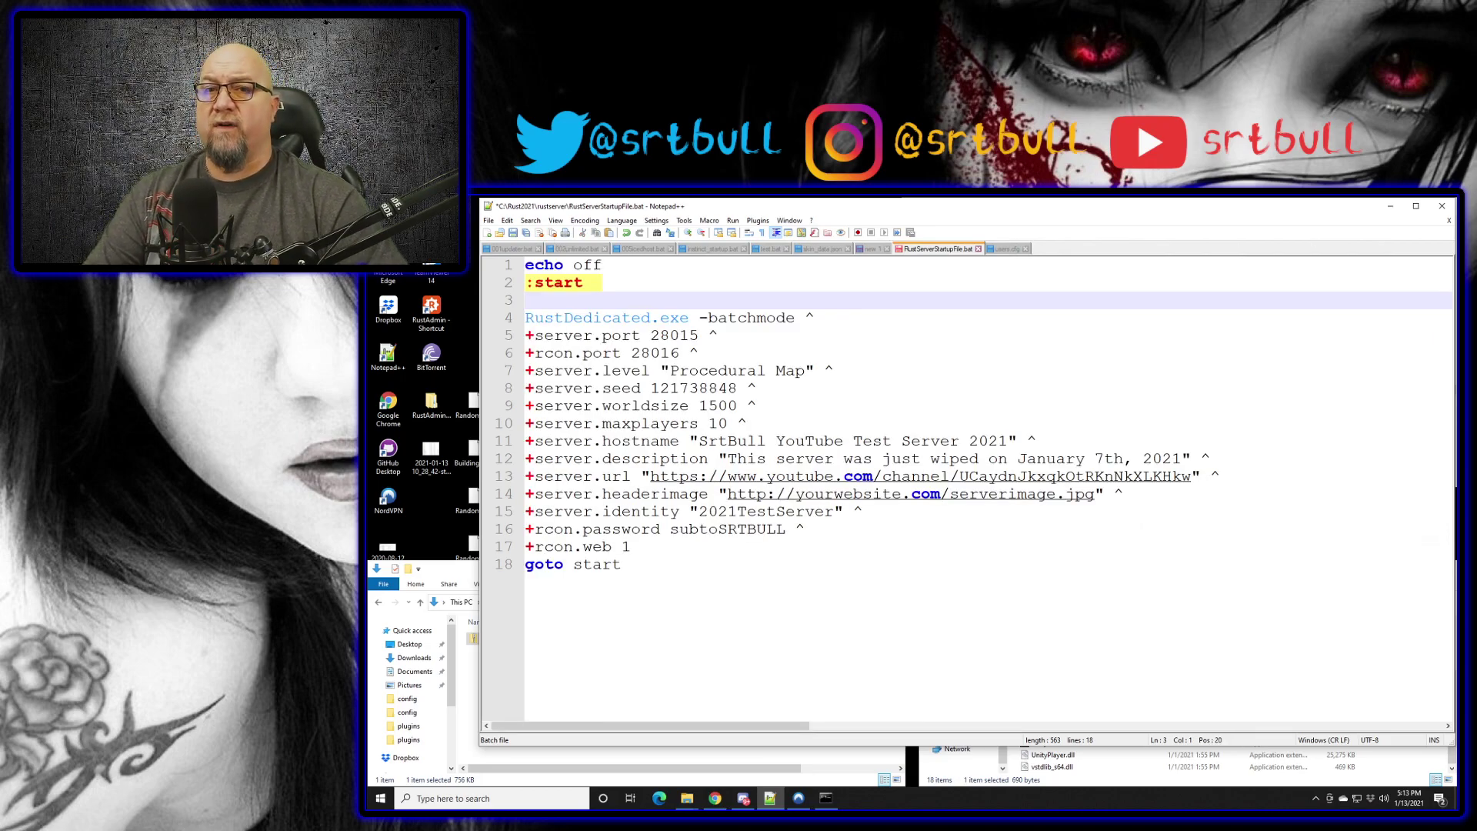
key("Delete")
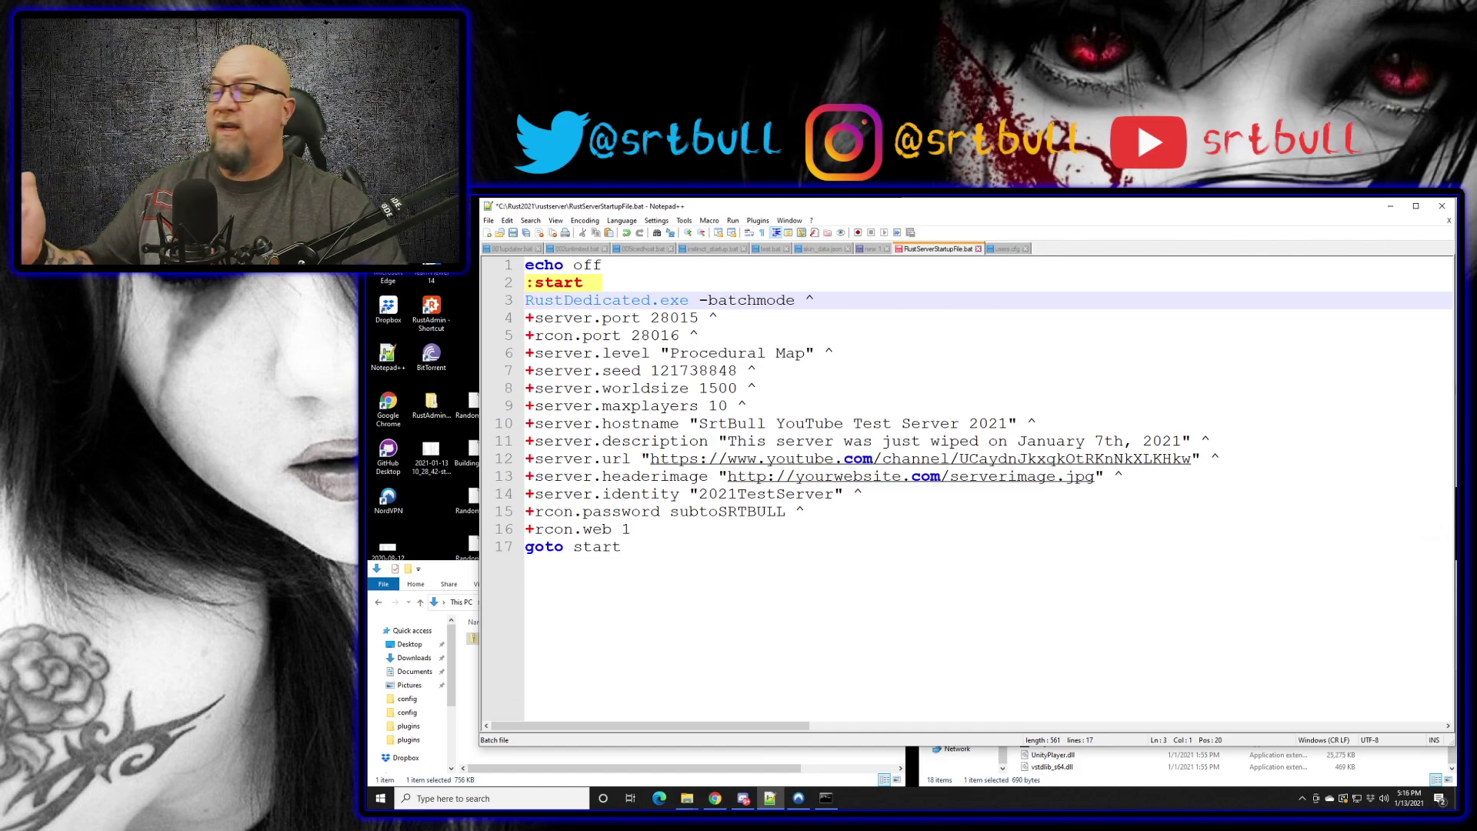
left_click(513, 232)
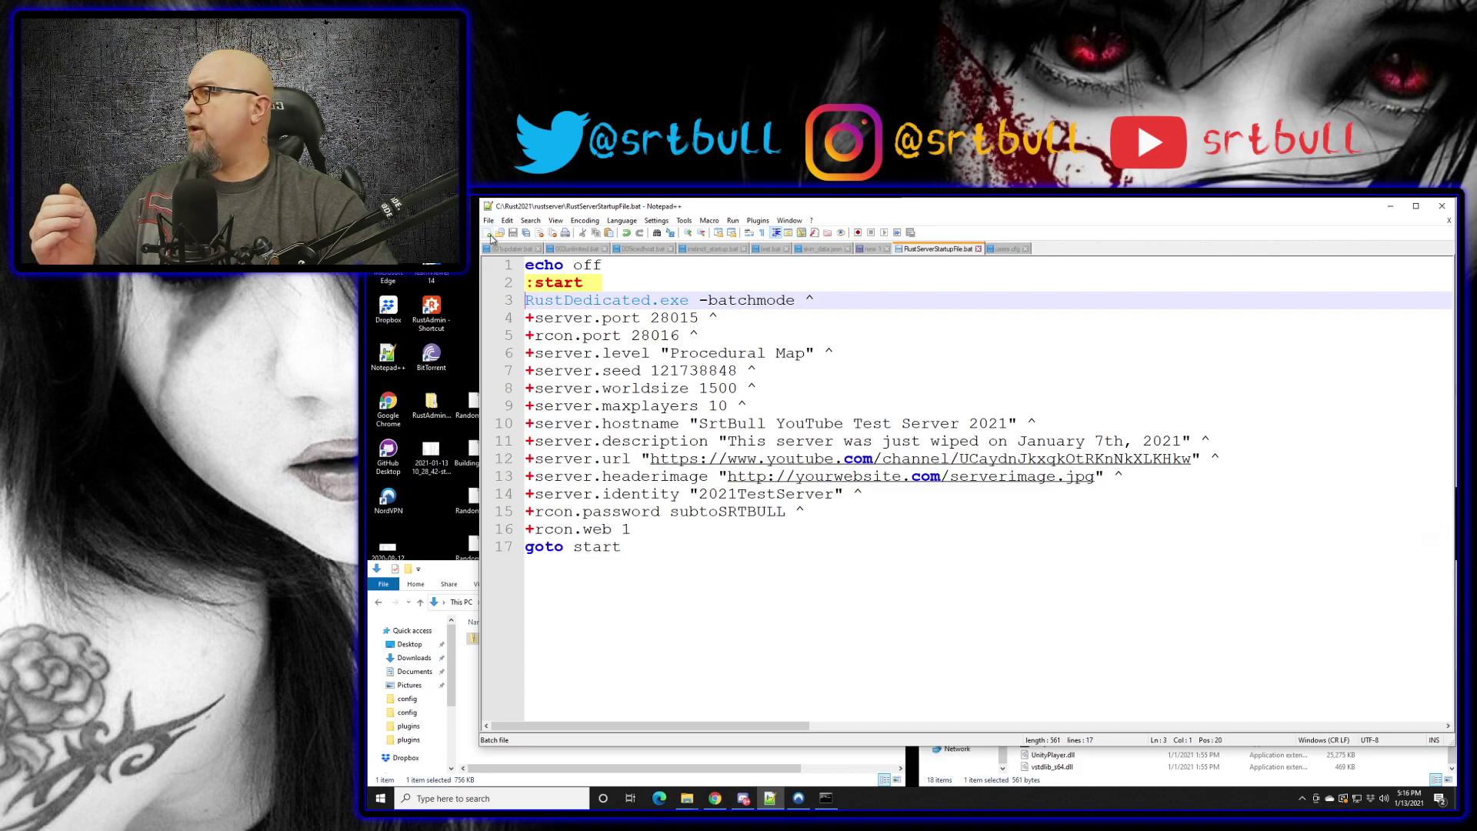
left_click(487, 232)
type("steamcmd.exe +login anonymous +force_install_dir C:\\Rust2021\\rustserver +app_update 258550 +quit")
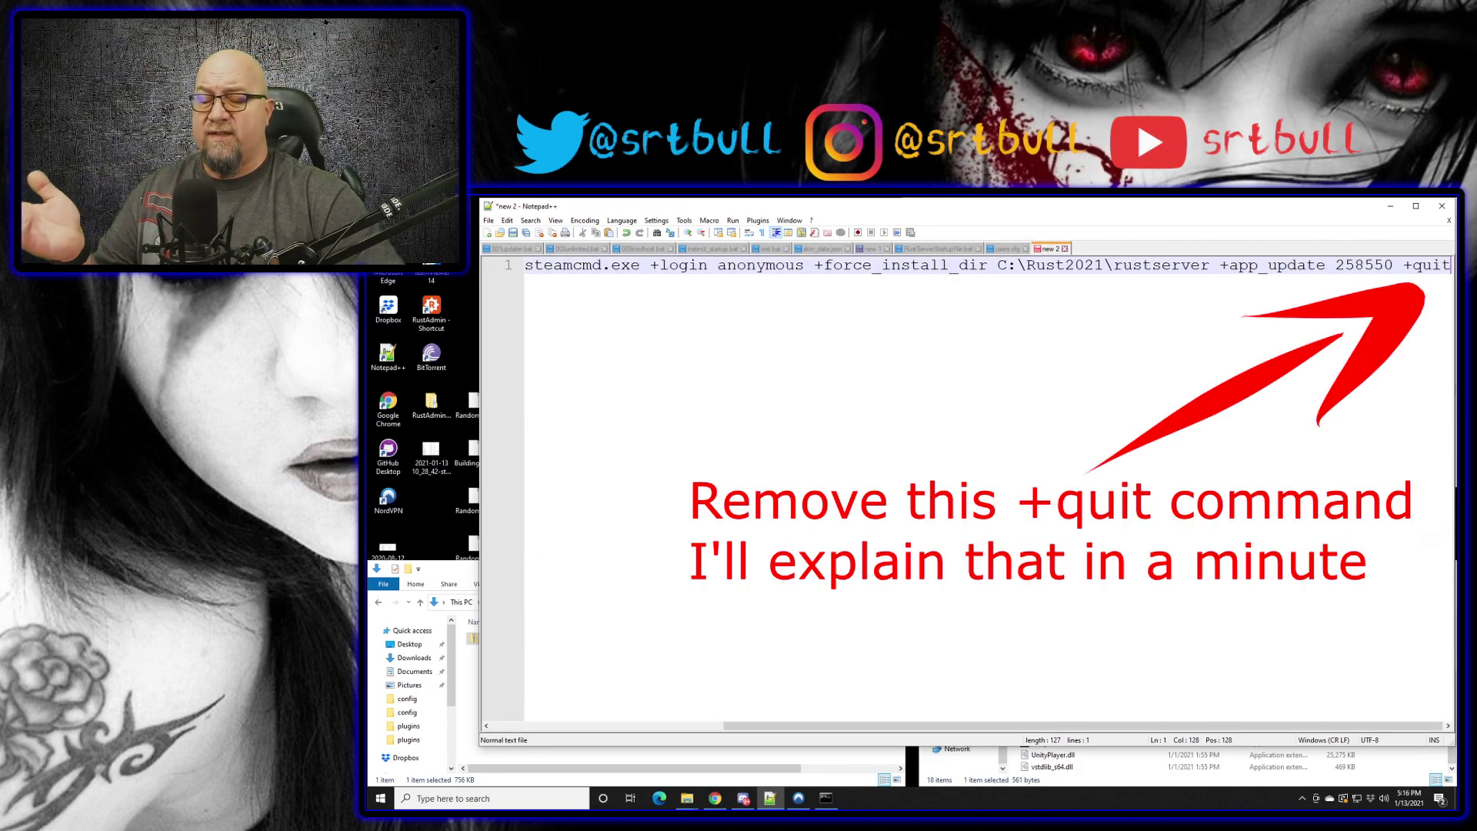
- Save the new document as updater.bat with type All types (*.*) in the rustserver folder
left_click(901, 265)
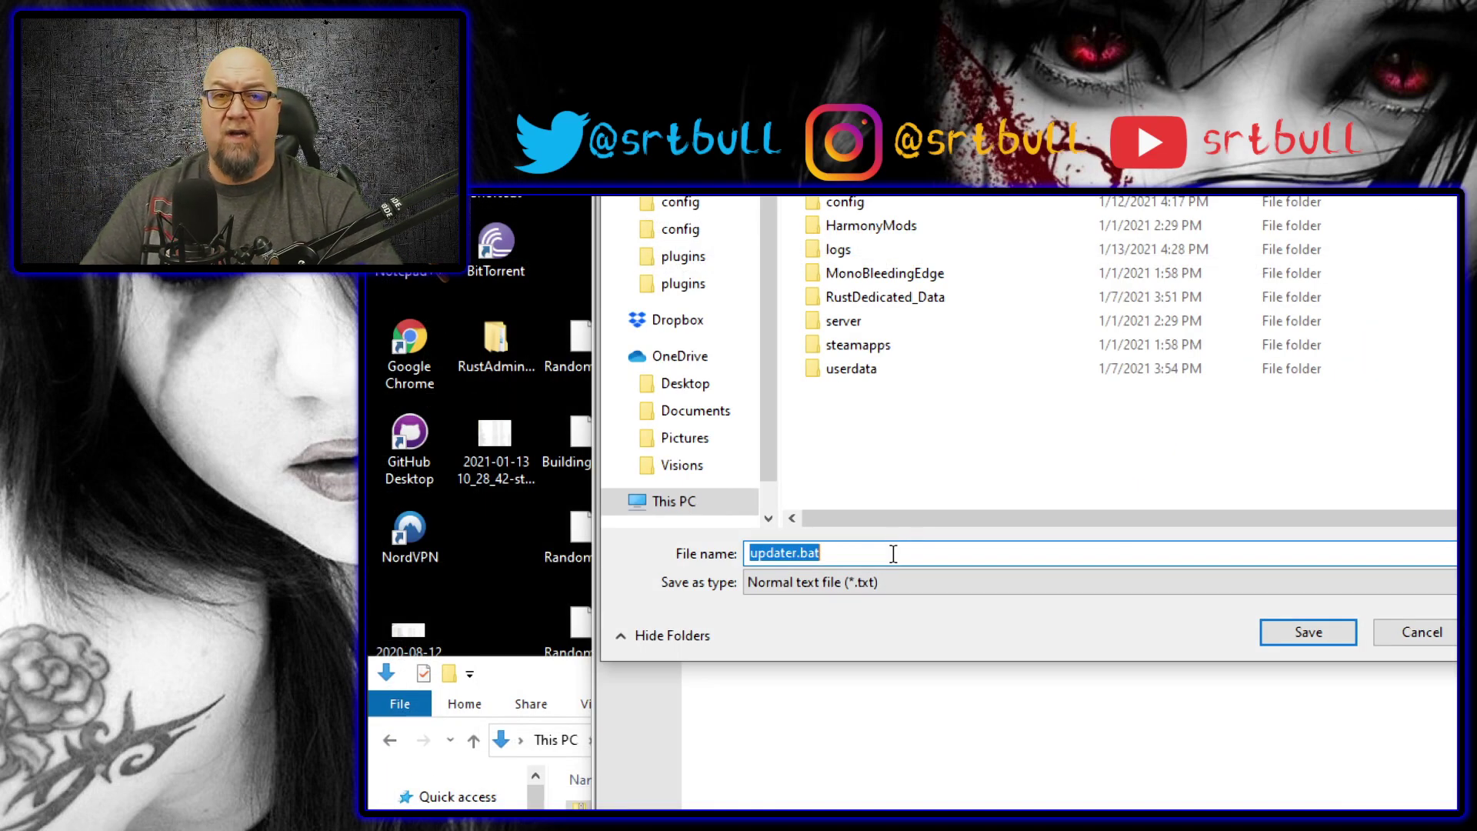
left_click(787, 588)
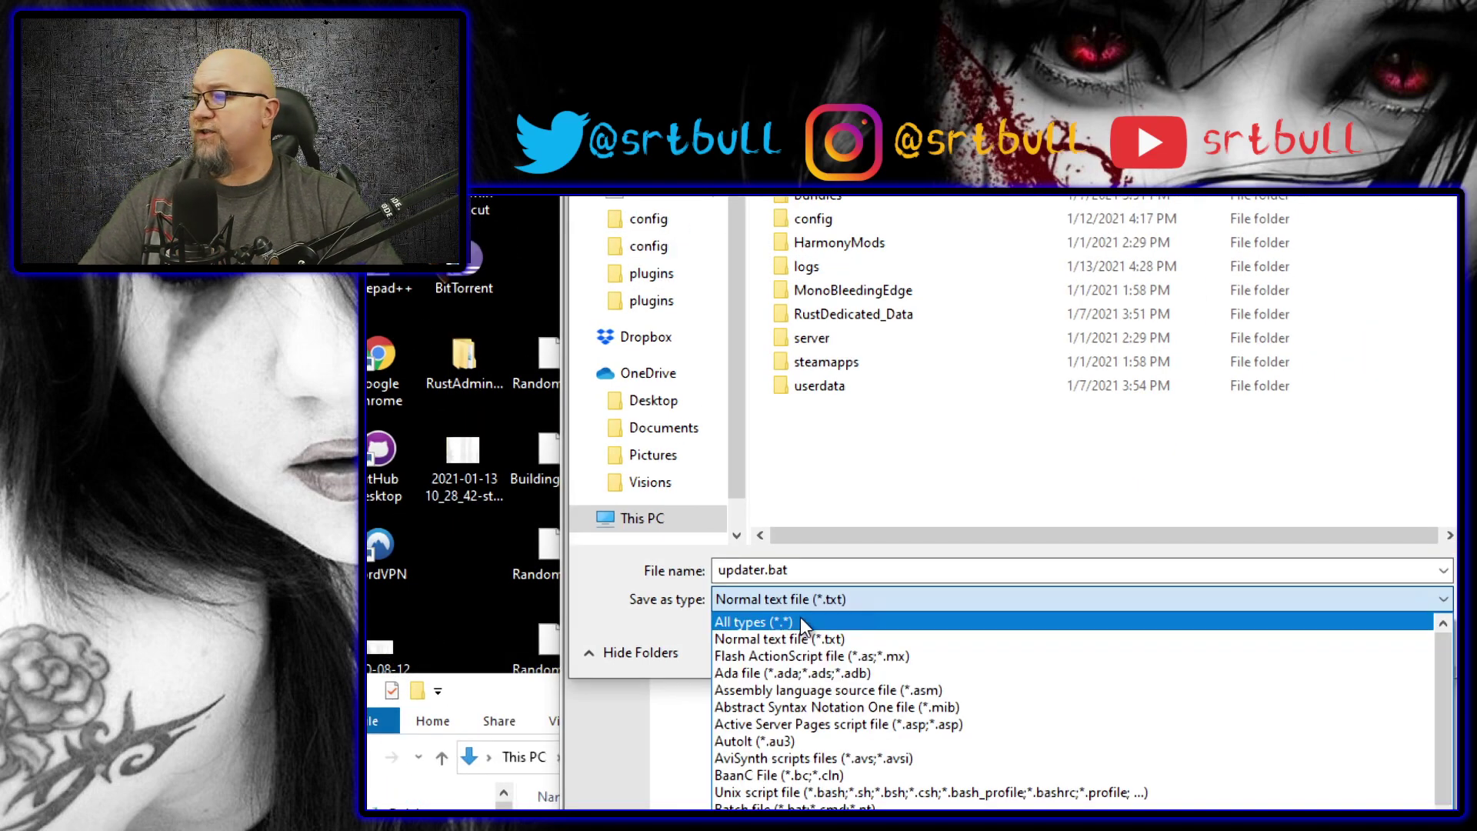
left_click(760, 619)
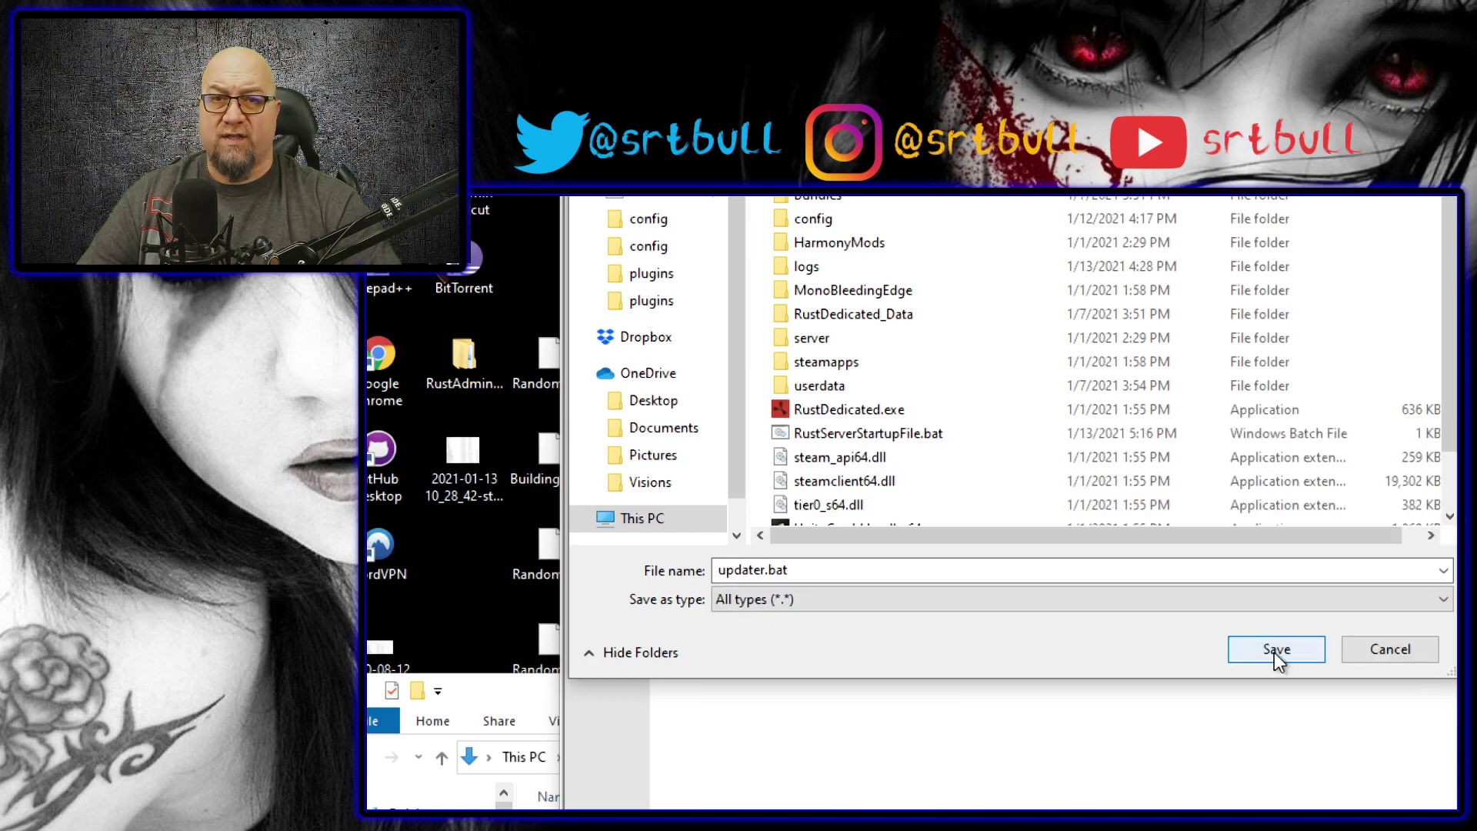
left_click(1275, 650)
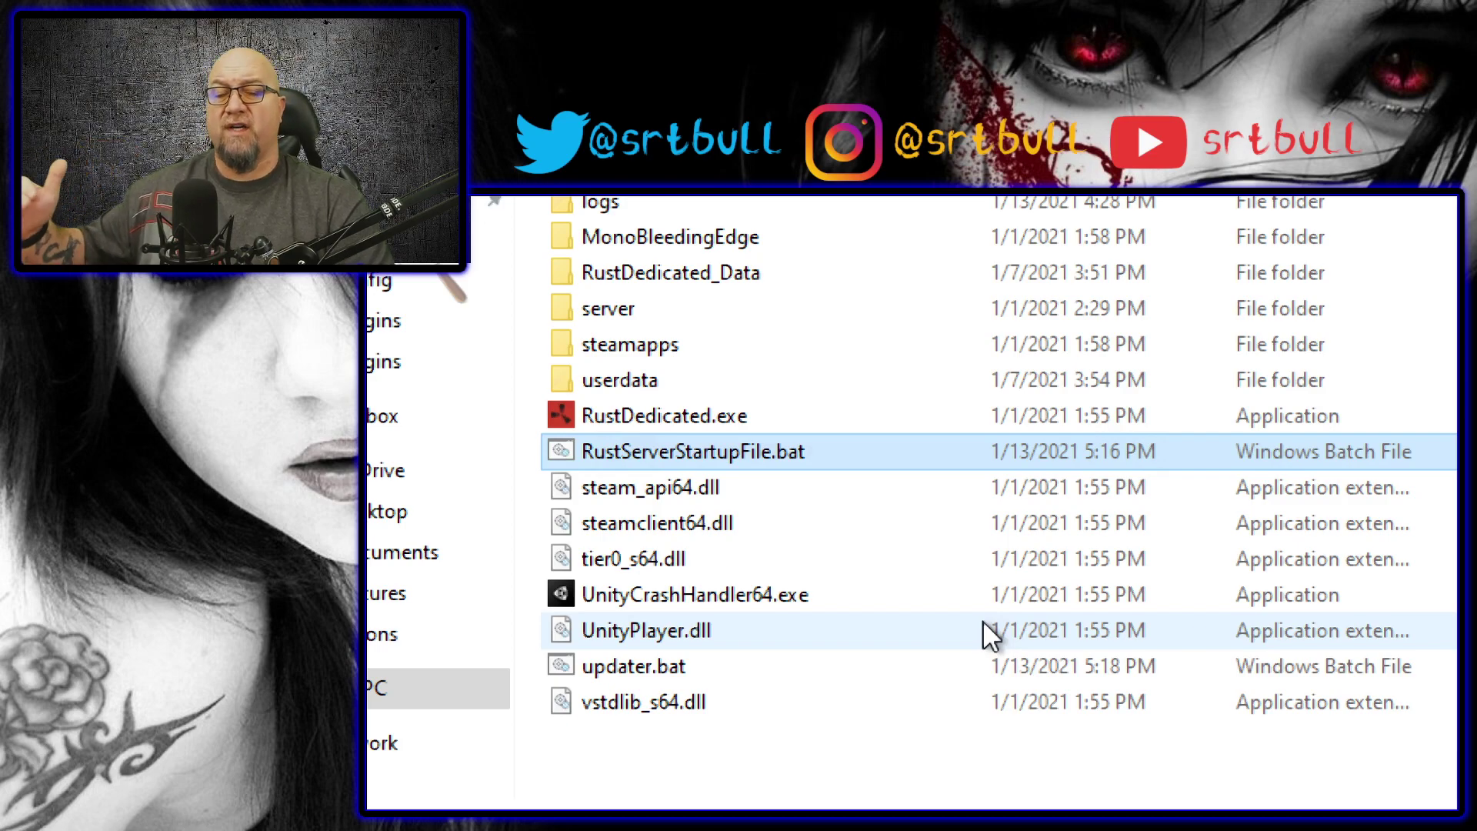
- Close the running Rust server console window, leaving updater.bat selected in rustserver
left_click(675, 666)
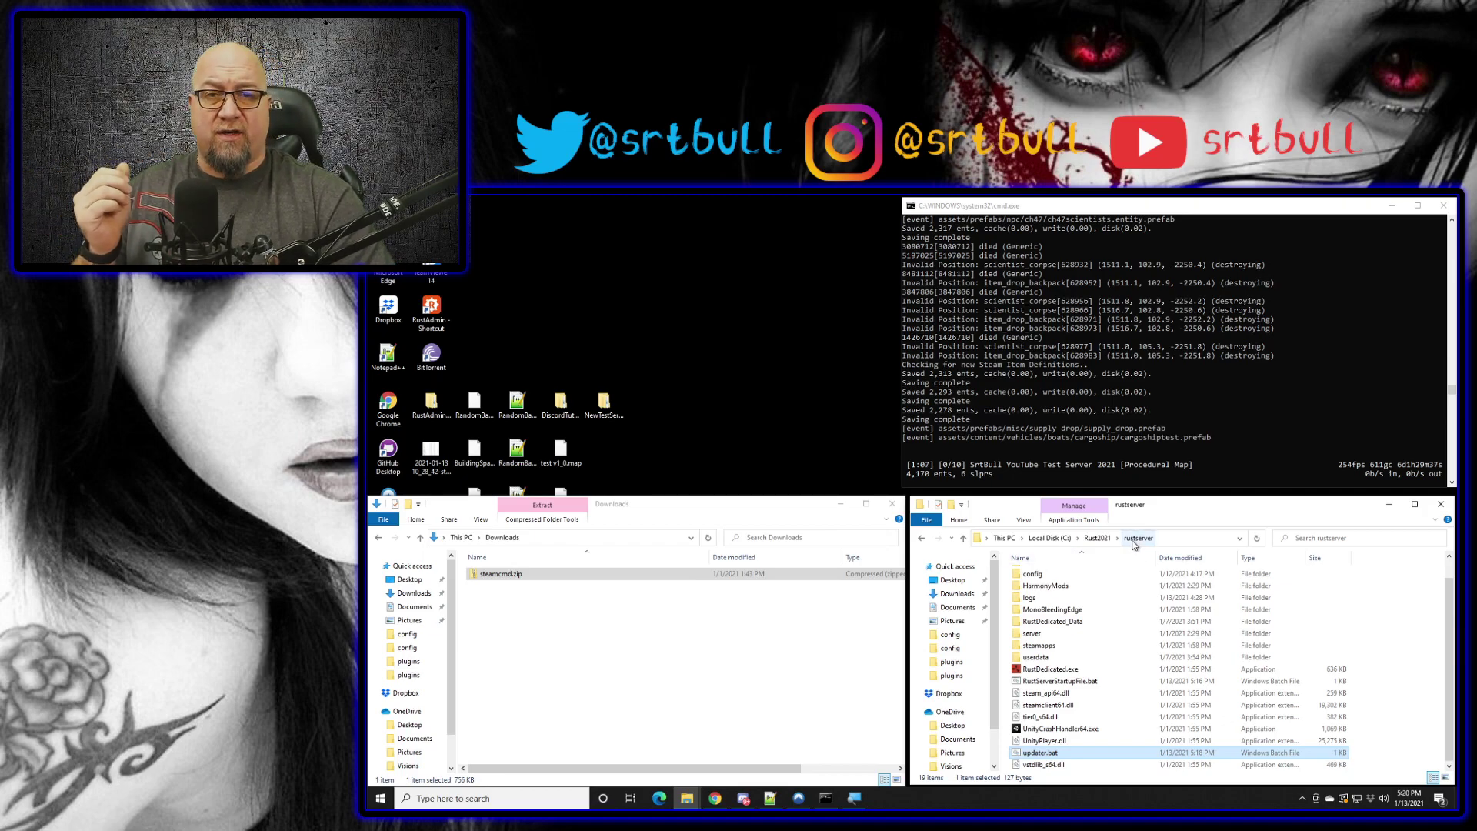
left_click(943, 452)
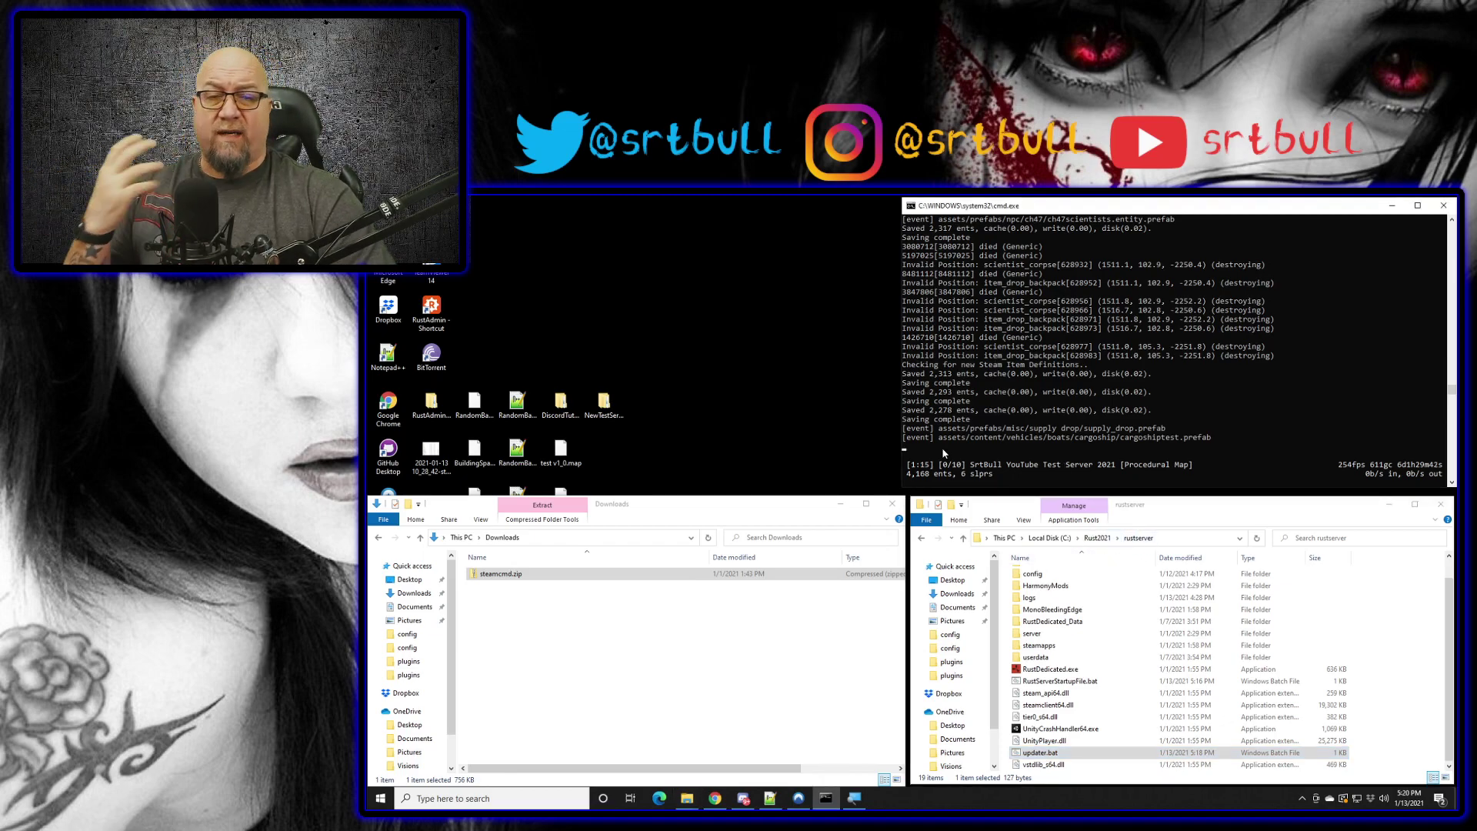
left_click(1443, 207)
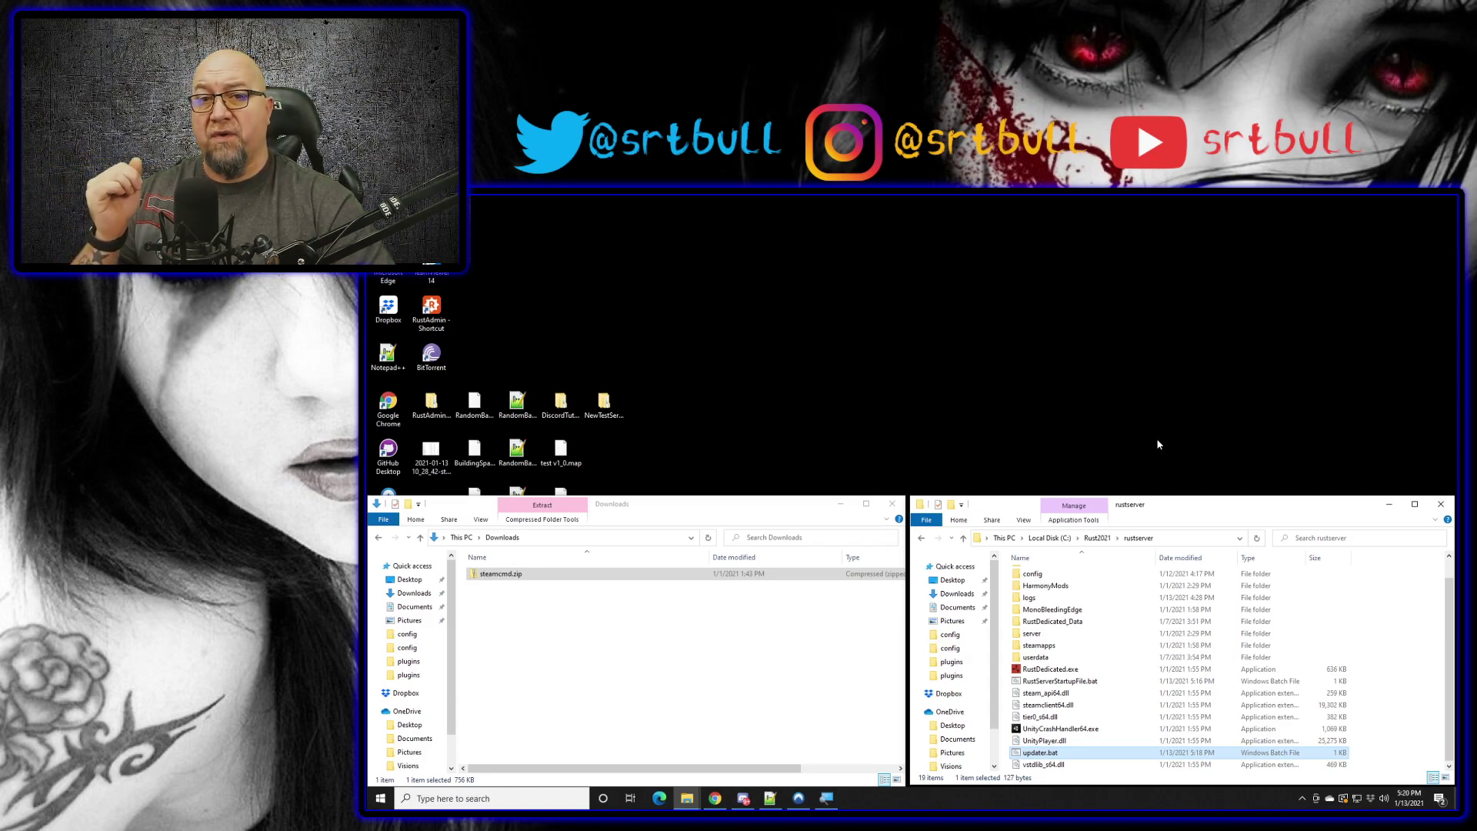
- Run updater.bat twice, moving its console aside to watch steamcmd's update check
double_click(1042, 752)
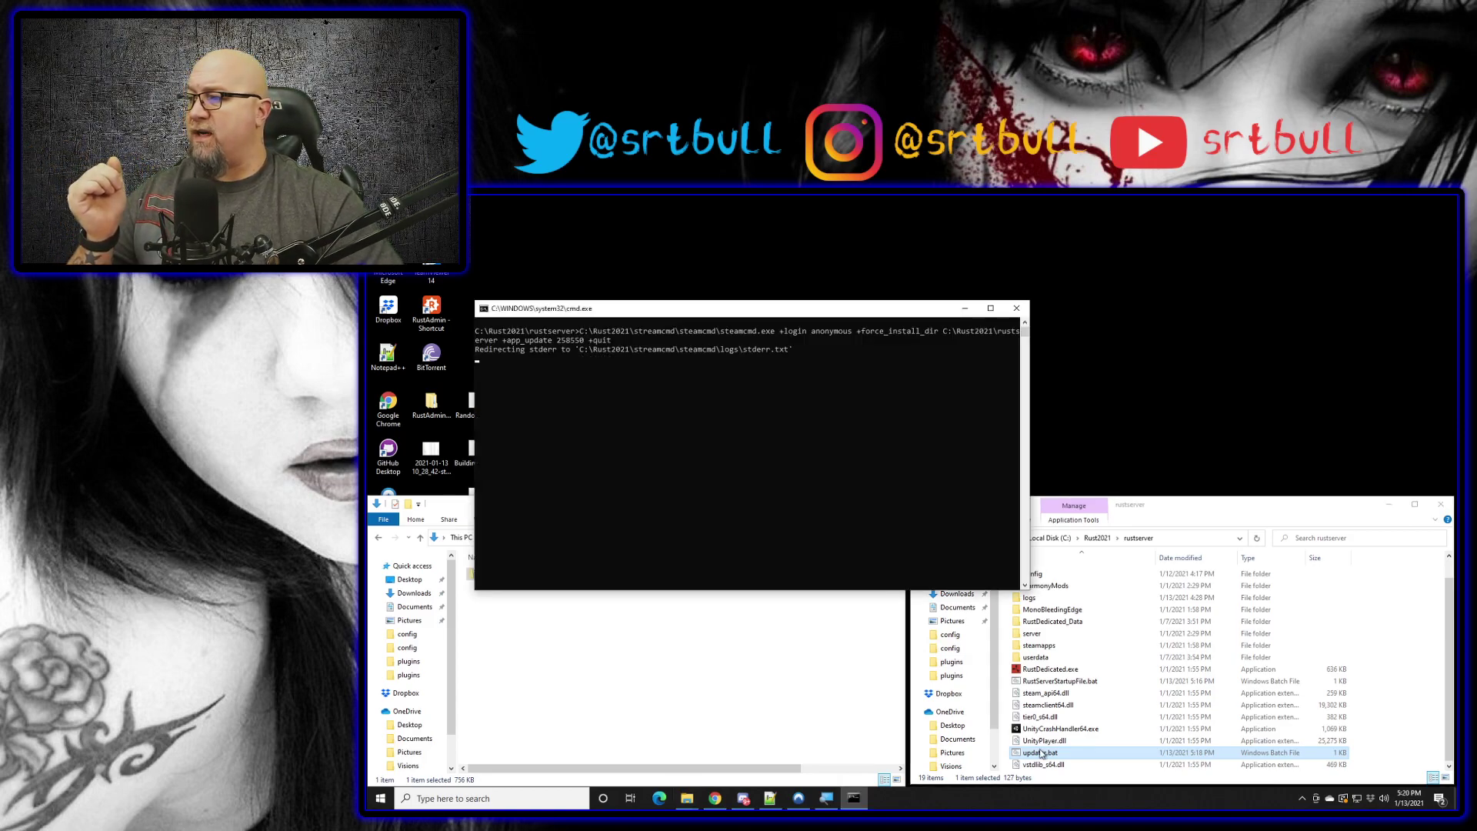
left_click_drag(834, 309, 1254, 216)
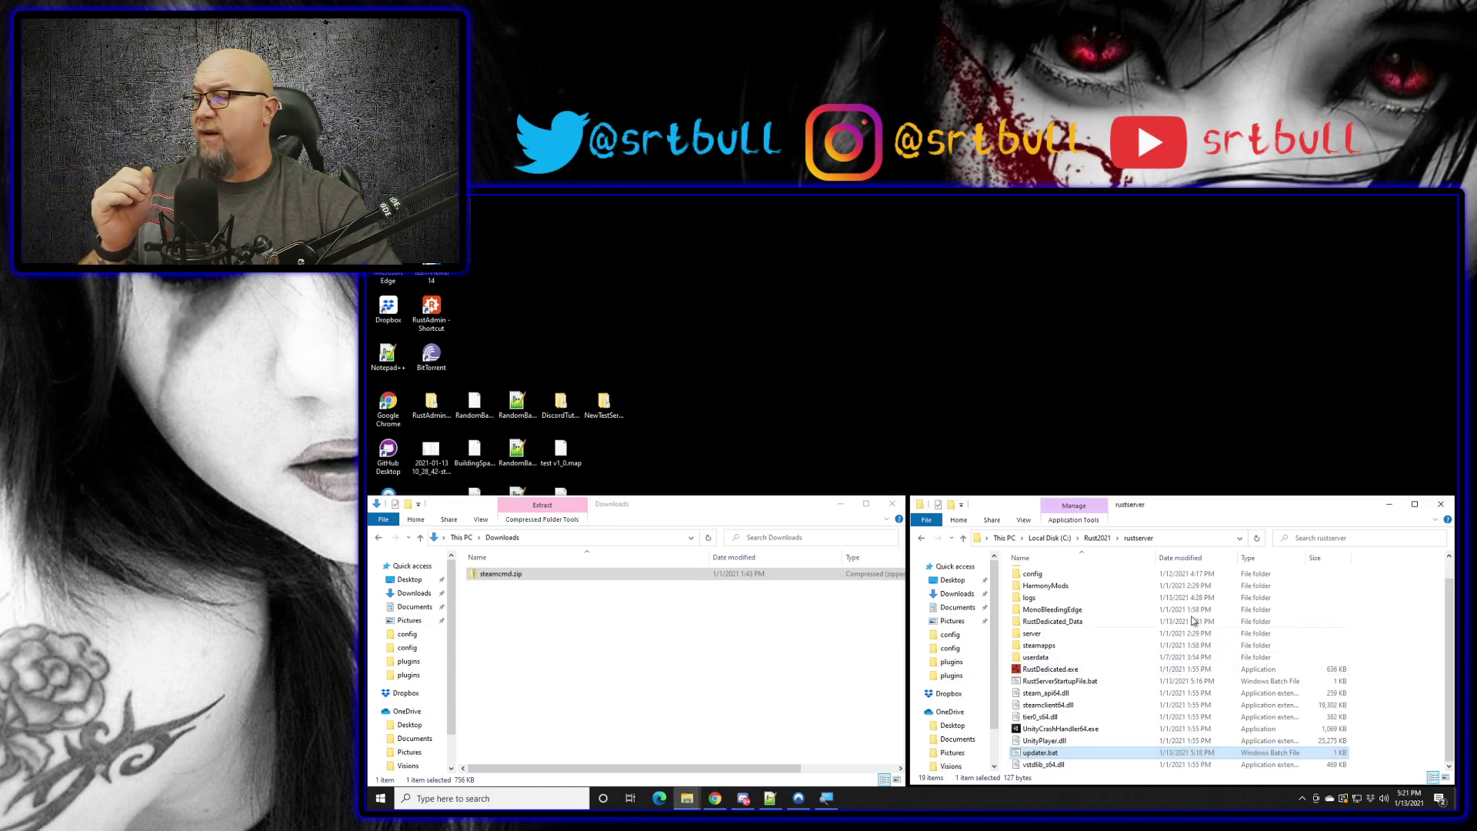
double_click(1040, 753)
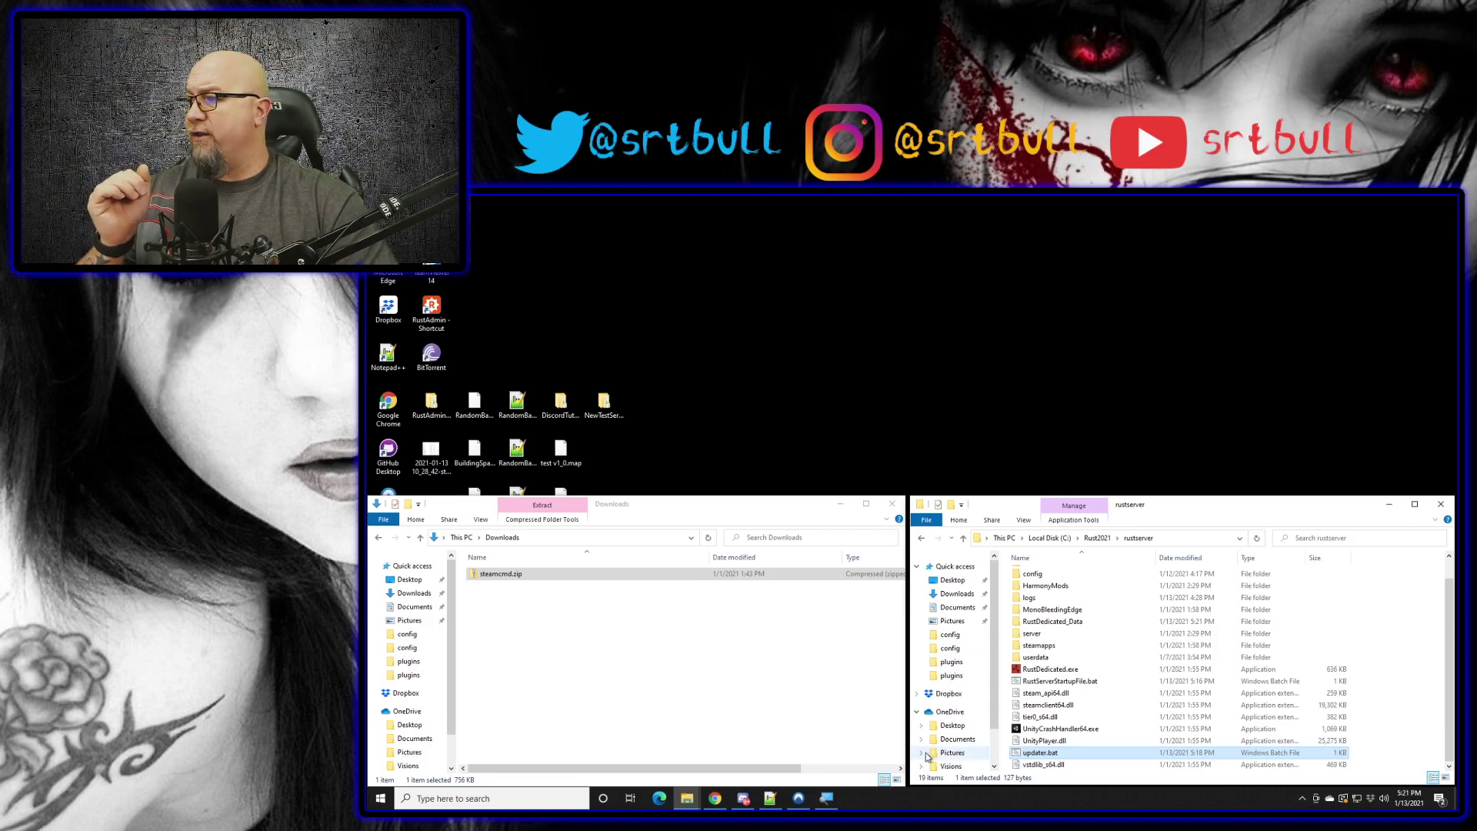
- Strip the trailing +quit from updater.bat so it ends at +app_update 258550, save, and minimize Notepad++
left_click(769, 798)
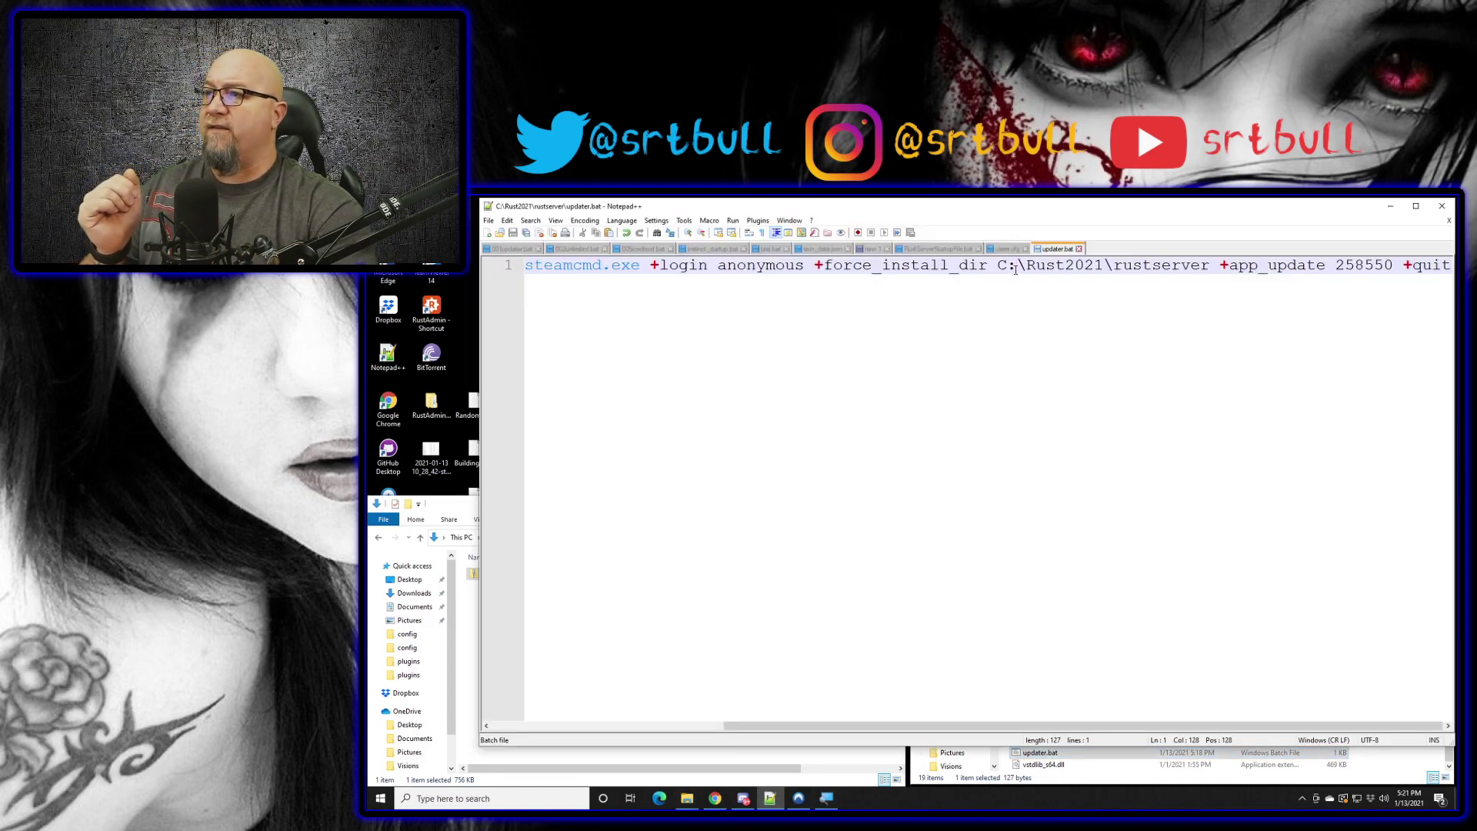
key("ctrl+shift+Left")
key("ctrl+shift+Left")
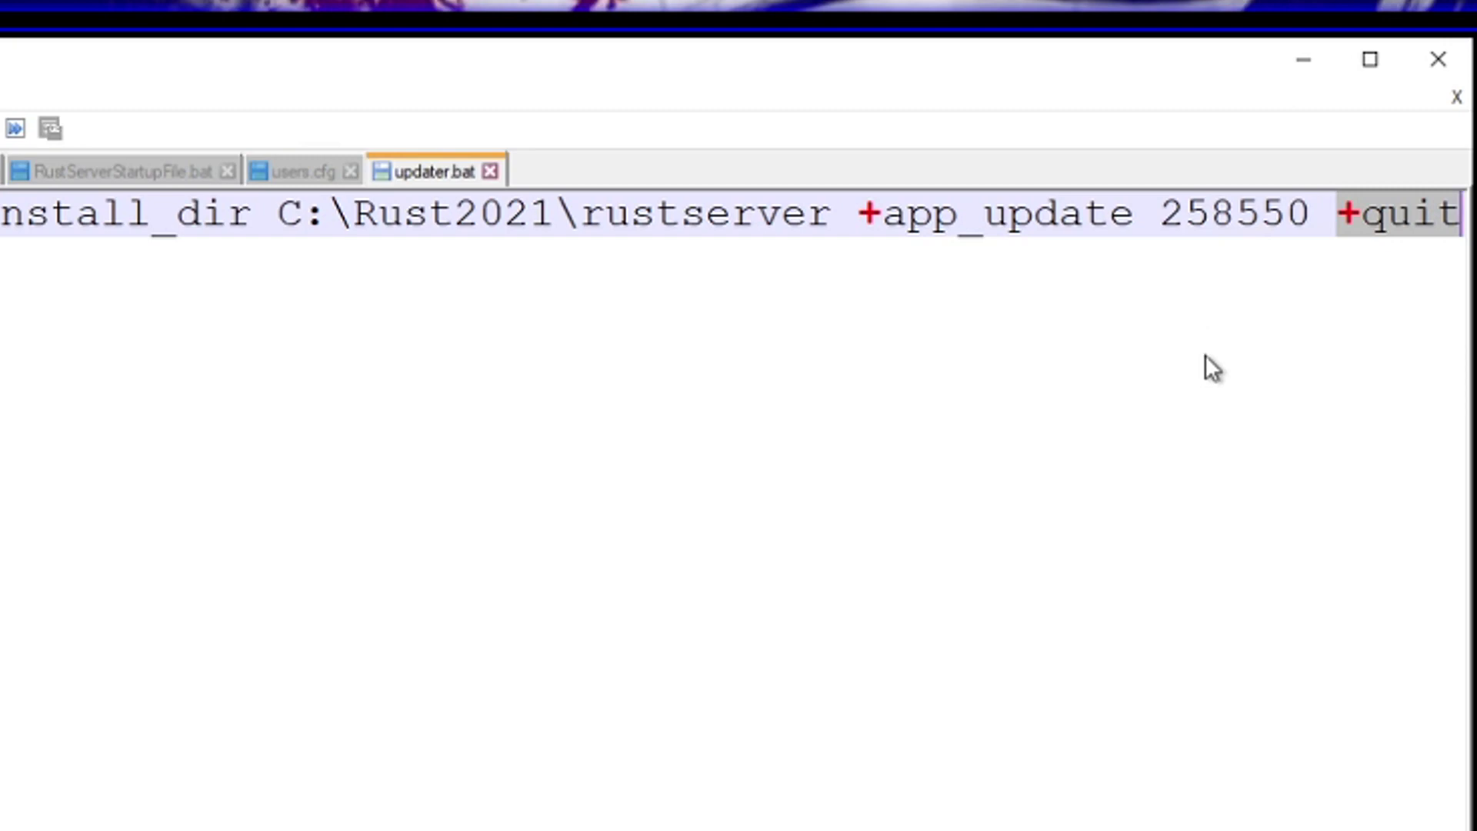
key("Delete")
key("BackSpace")
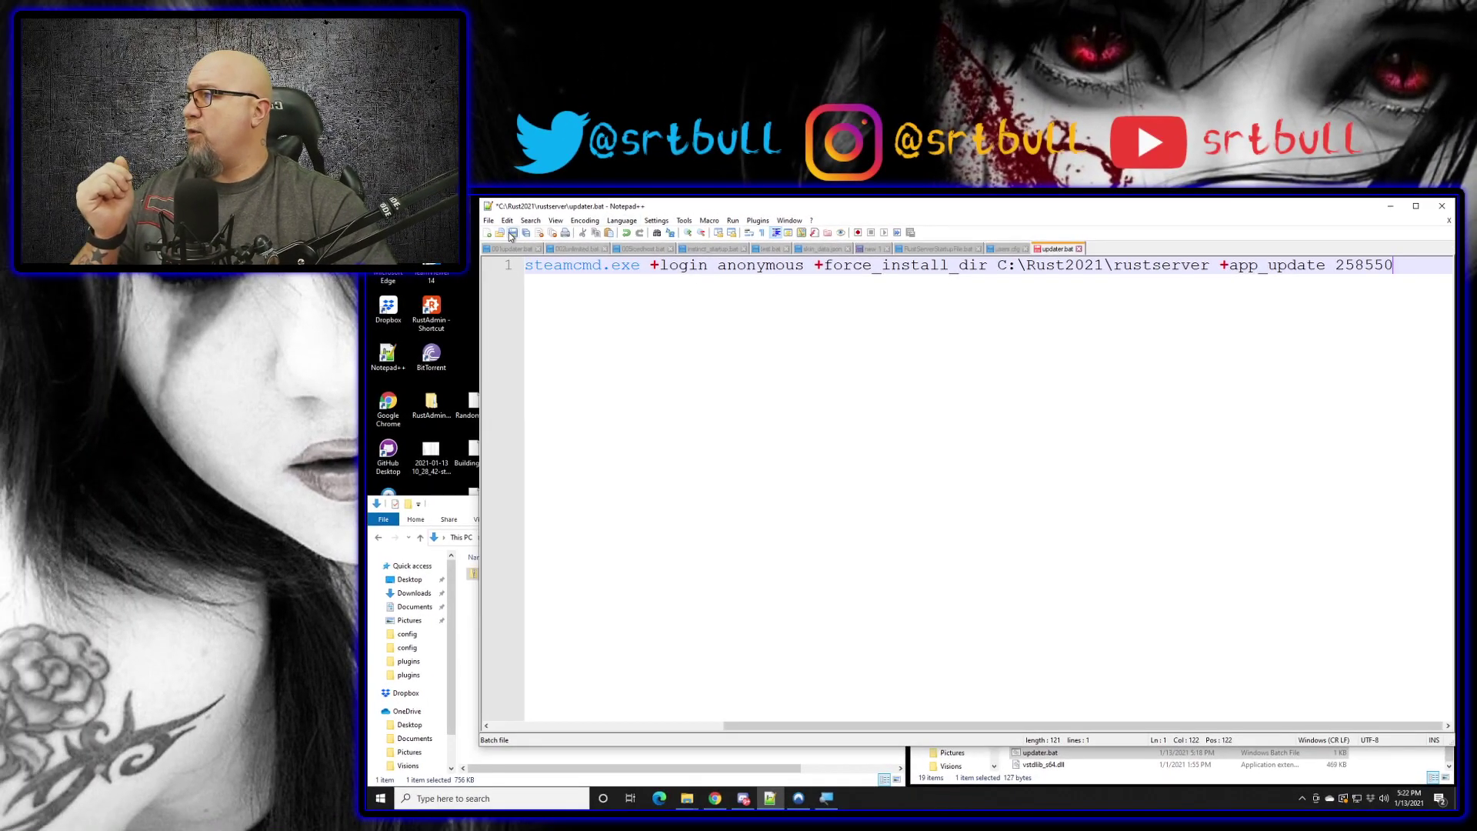
left_click(406, 225)
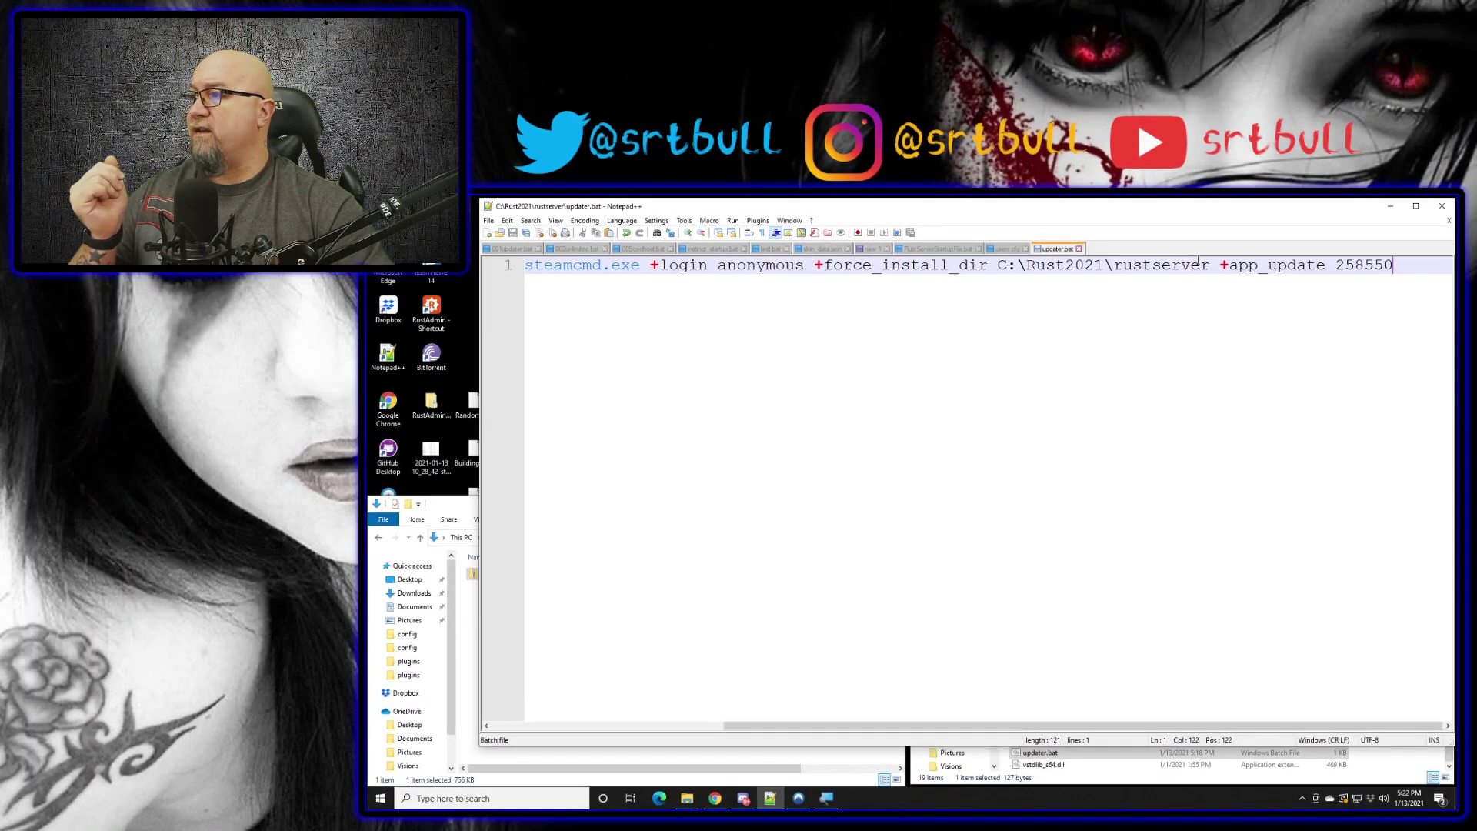
left_click(1391, 206)
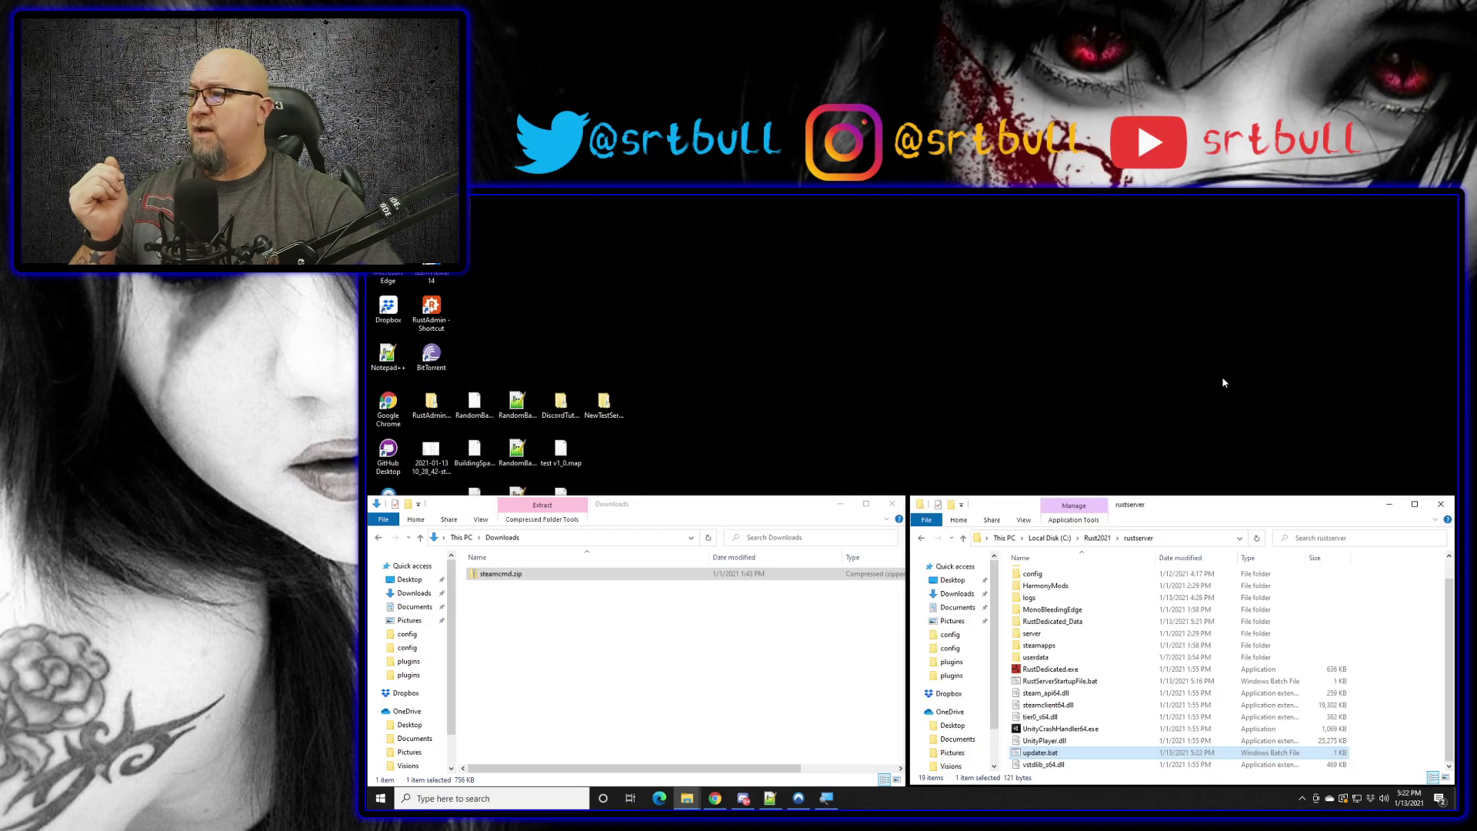
- Run updater.bat and move its console to the upper right to watch app_update 258550
double_click(1040, 754)
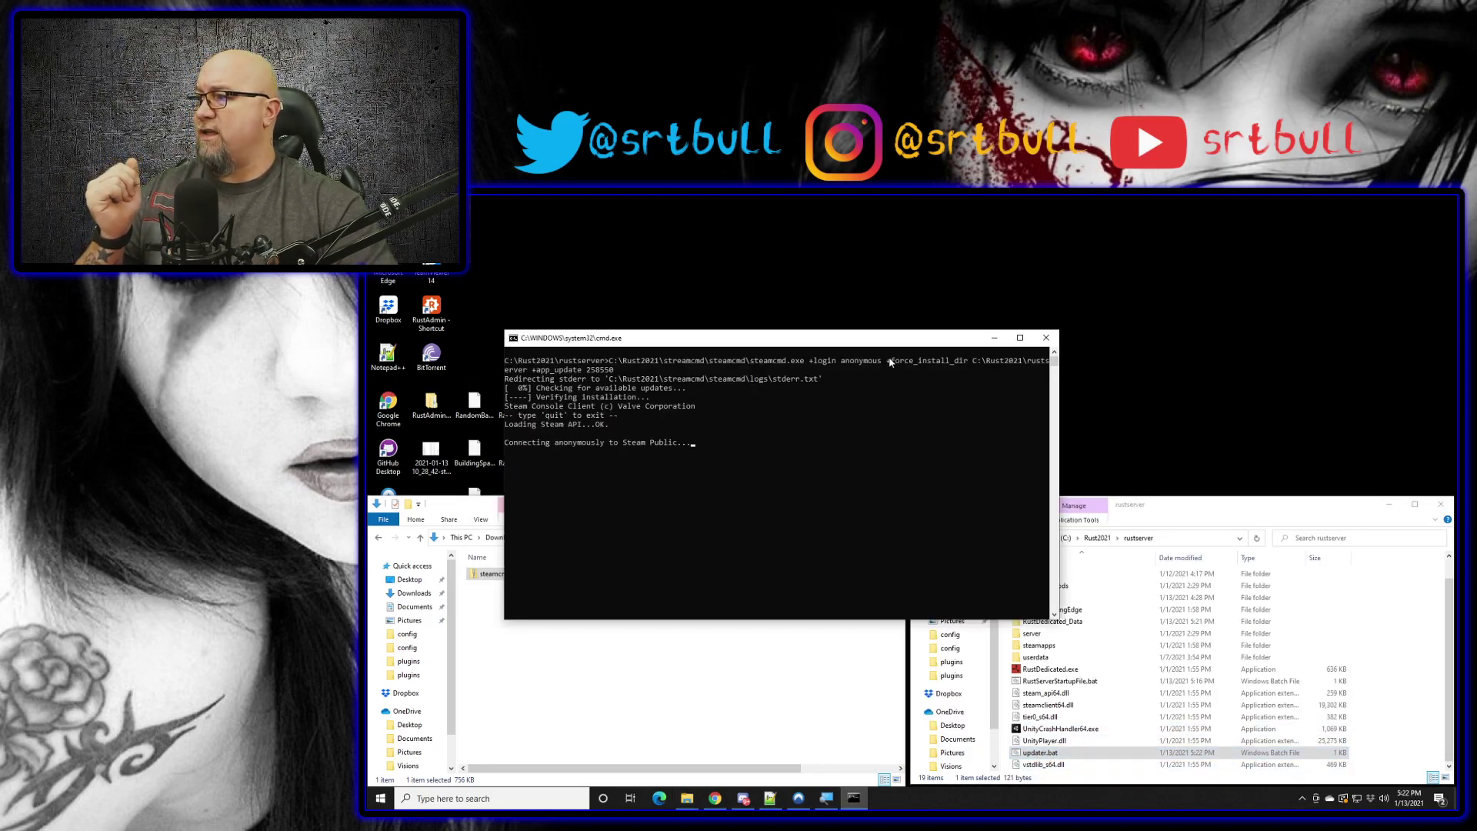
left_click_drag(871, 341, 1261, 210)
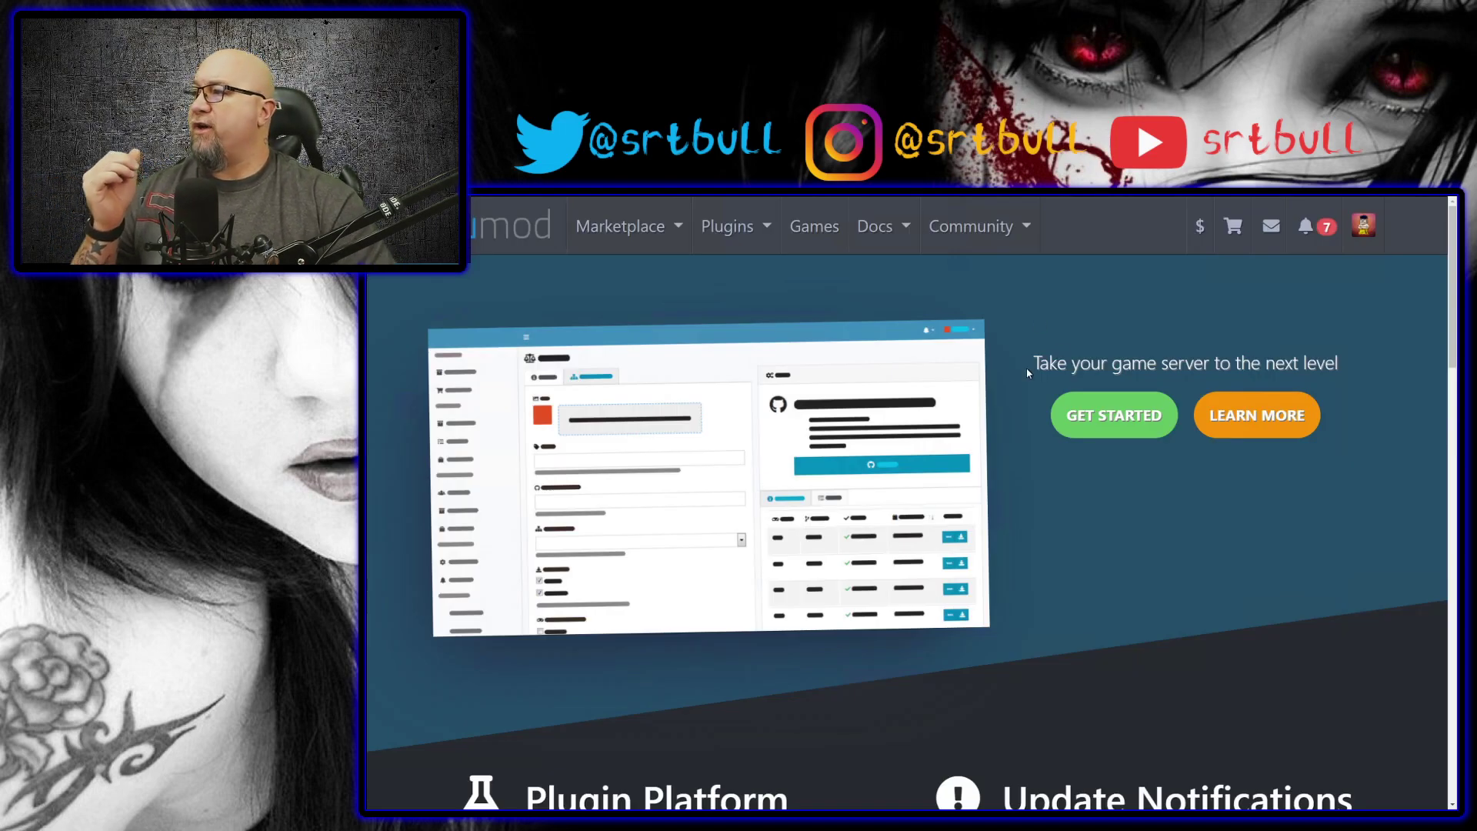
- Download the Rust Oxide Windows build v2.0.4882 from umod.org as Oxide.Rust.zip, then close the browser
left_click(814, 232)
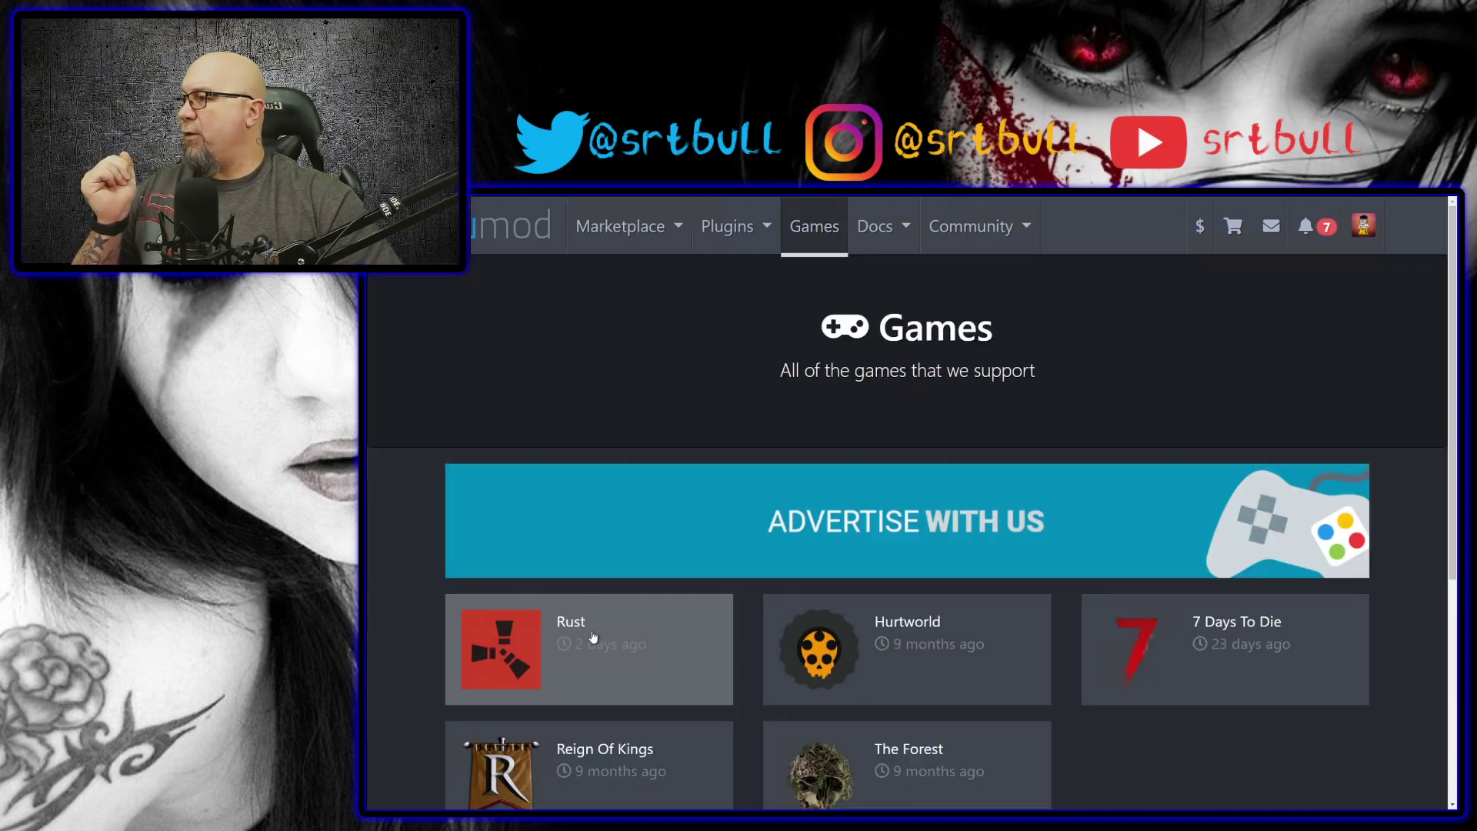
left_click(520, 641)
scroll(1233, 460, "down", 3)
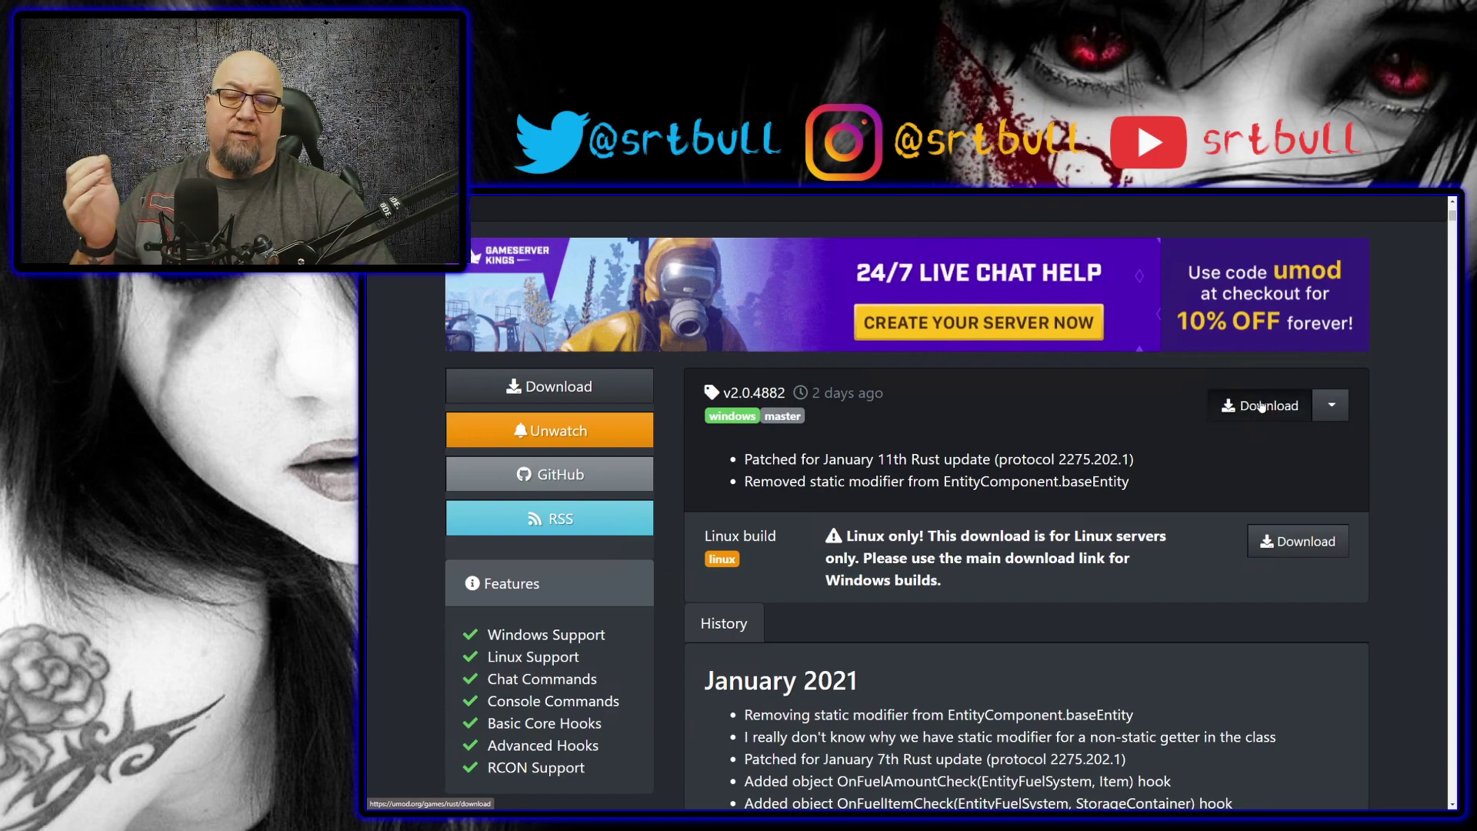
scroll(1230, 442, "down", 3)
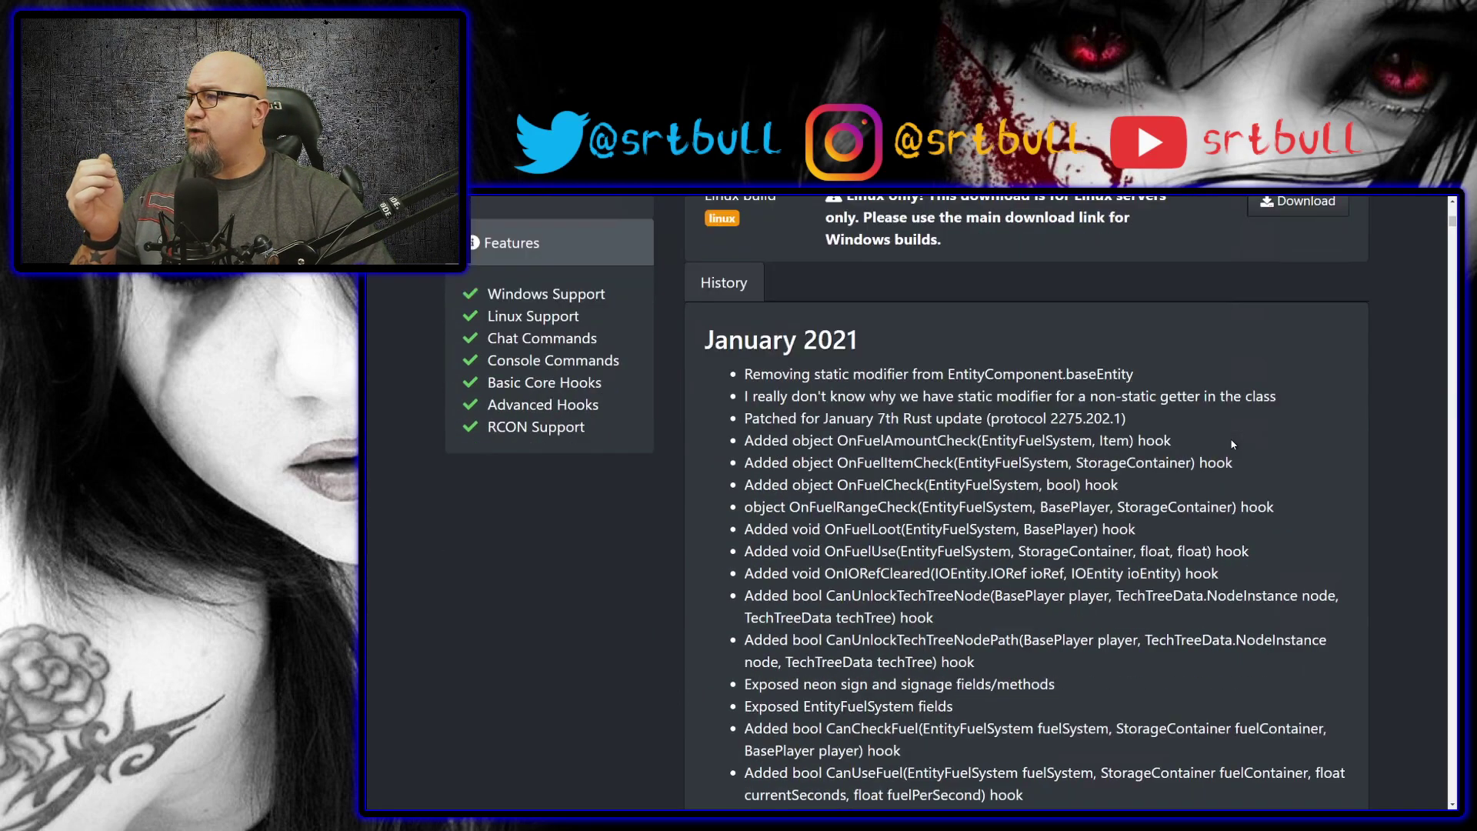
scroll(1234, 445, "up", 1)
scroll(1230, 445, "up", 1)
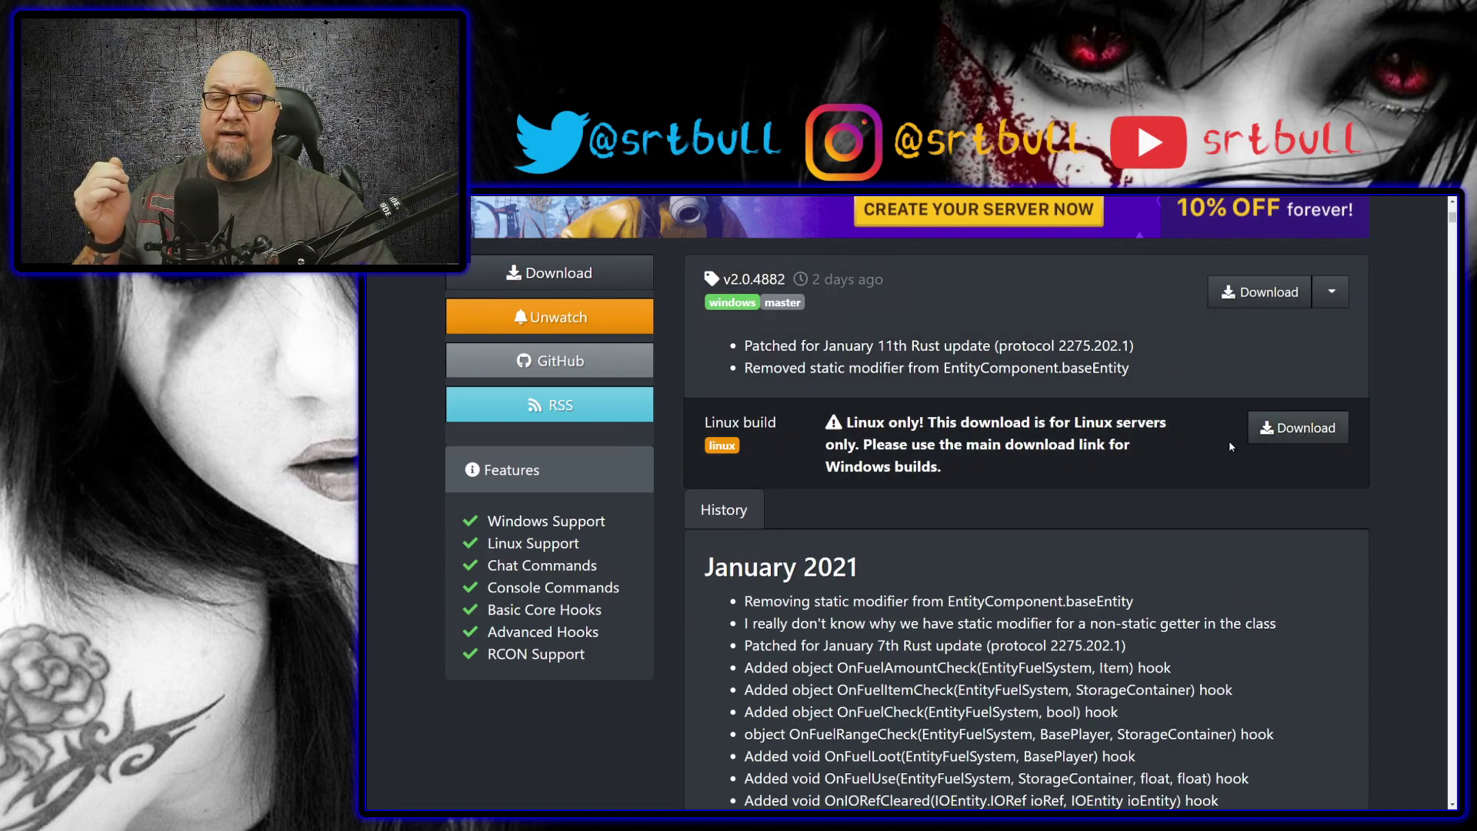
left_click(1261, 293)
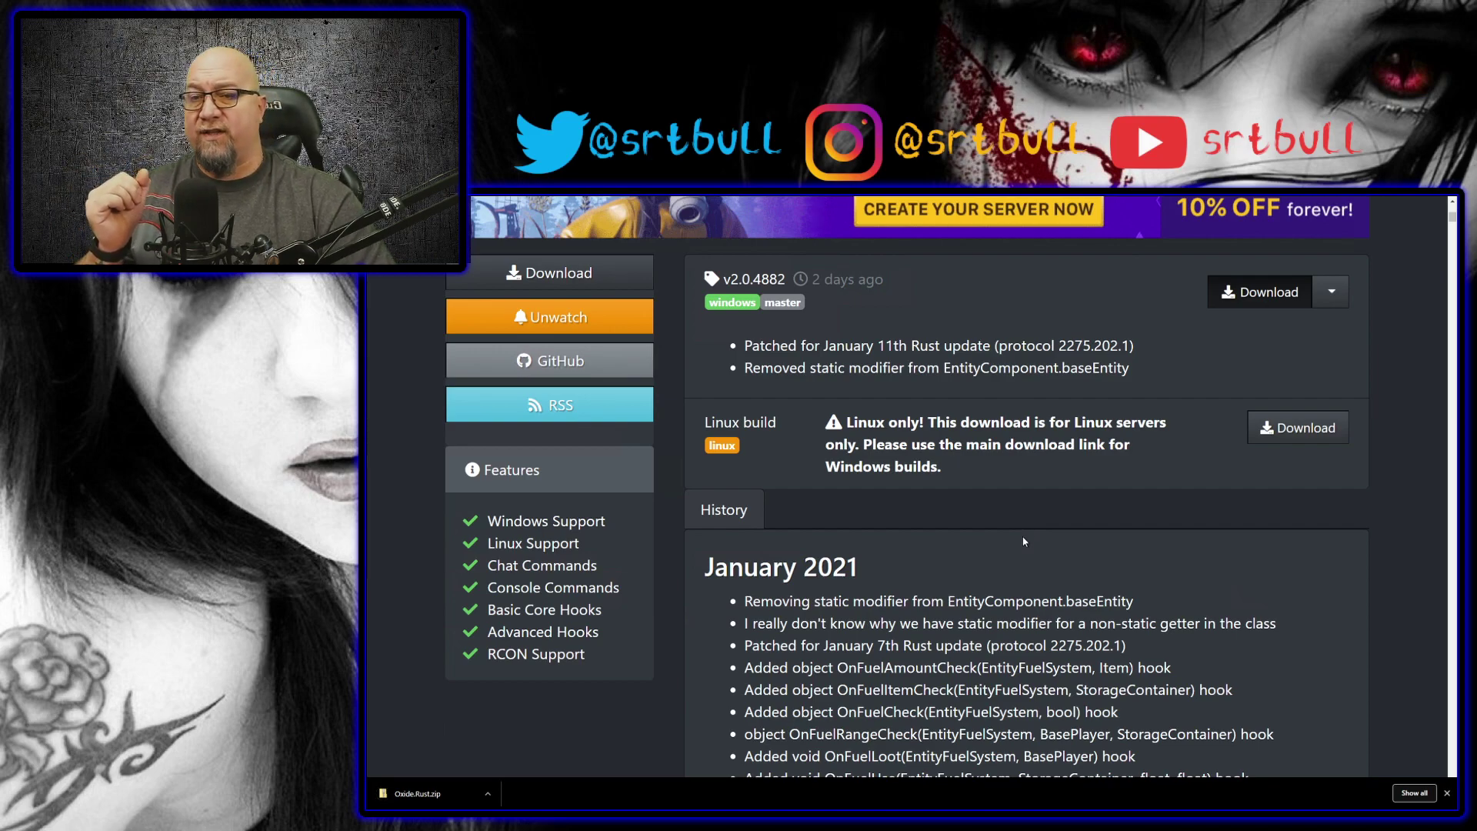
key("alt+F4")
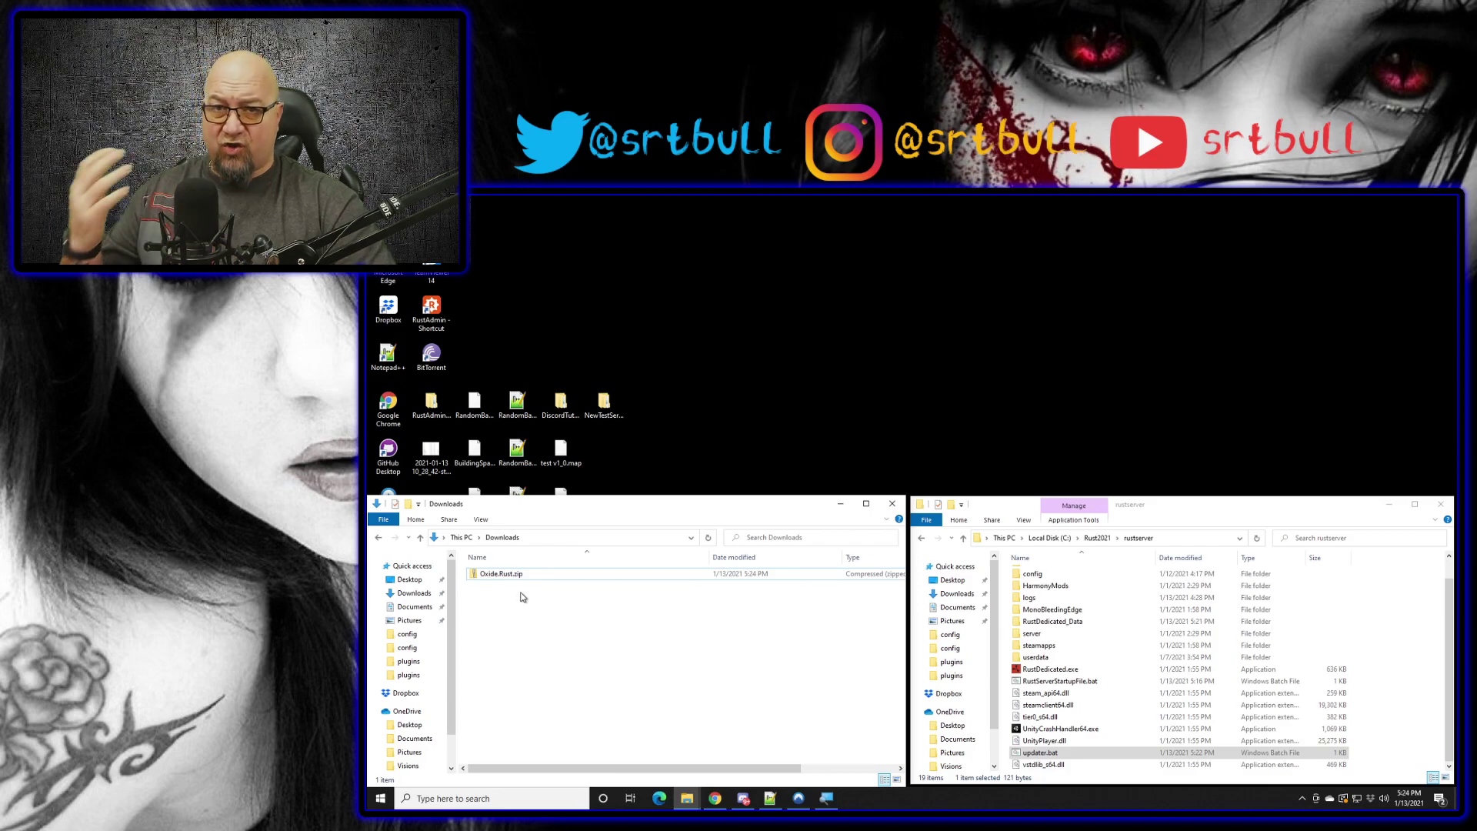
- Extract Oxide.Rust.zip in Downloads with 7-Zip and drag RustDedicated_Data onto the rustserver folder
right_click(501, 574)
mouse_move(545, 357)
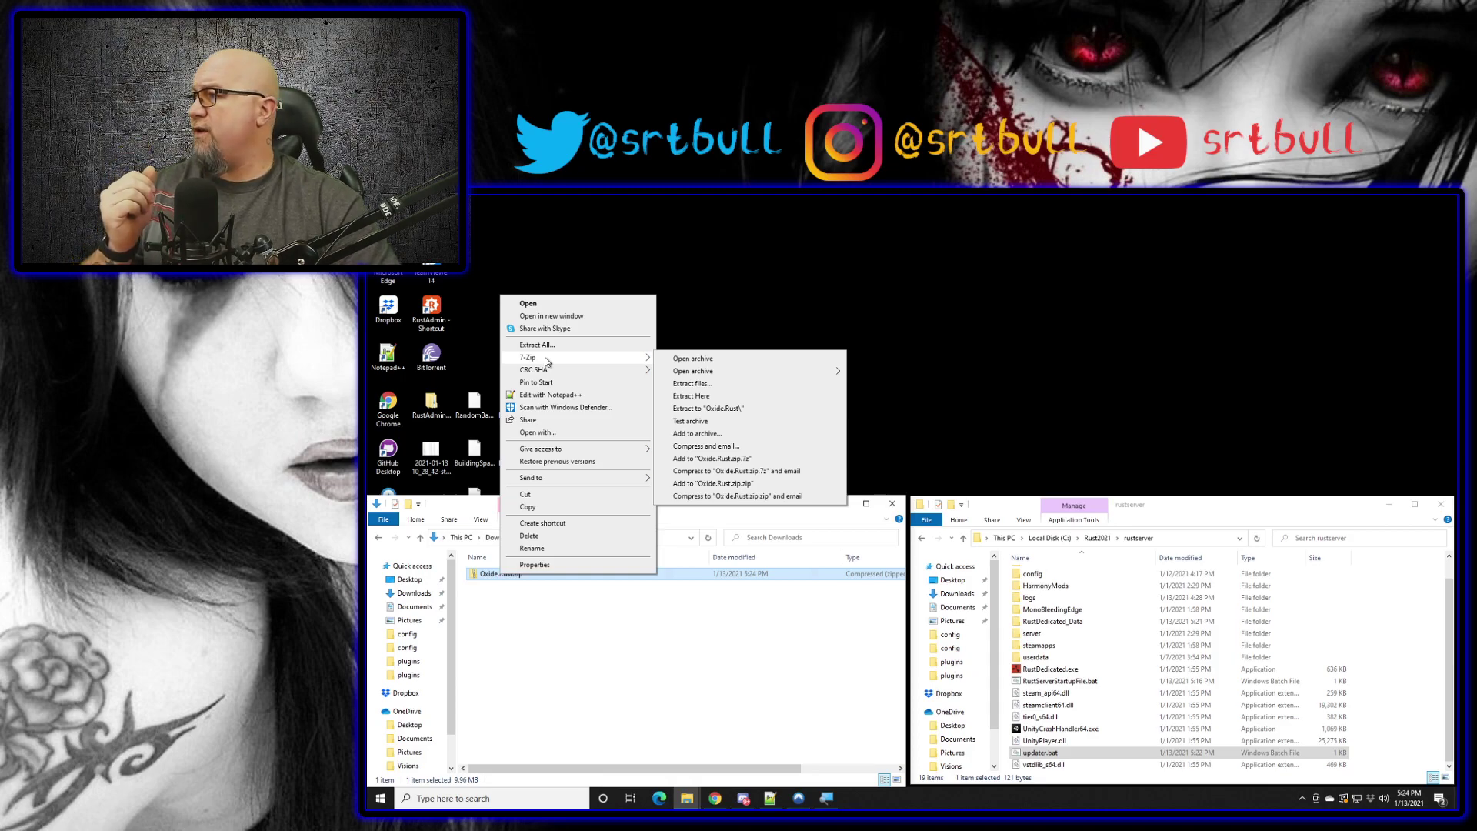
left_click(701, 401)
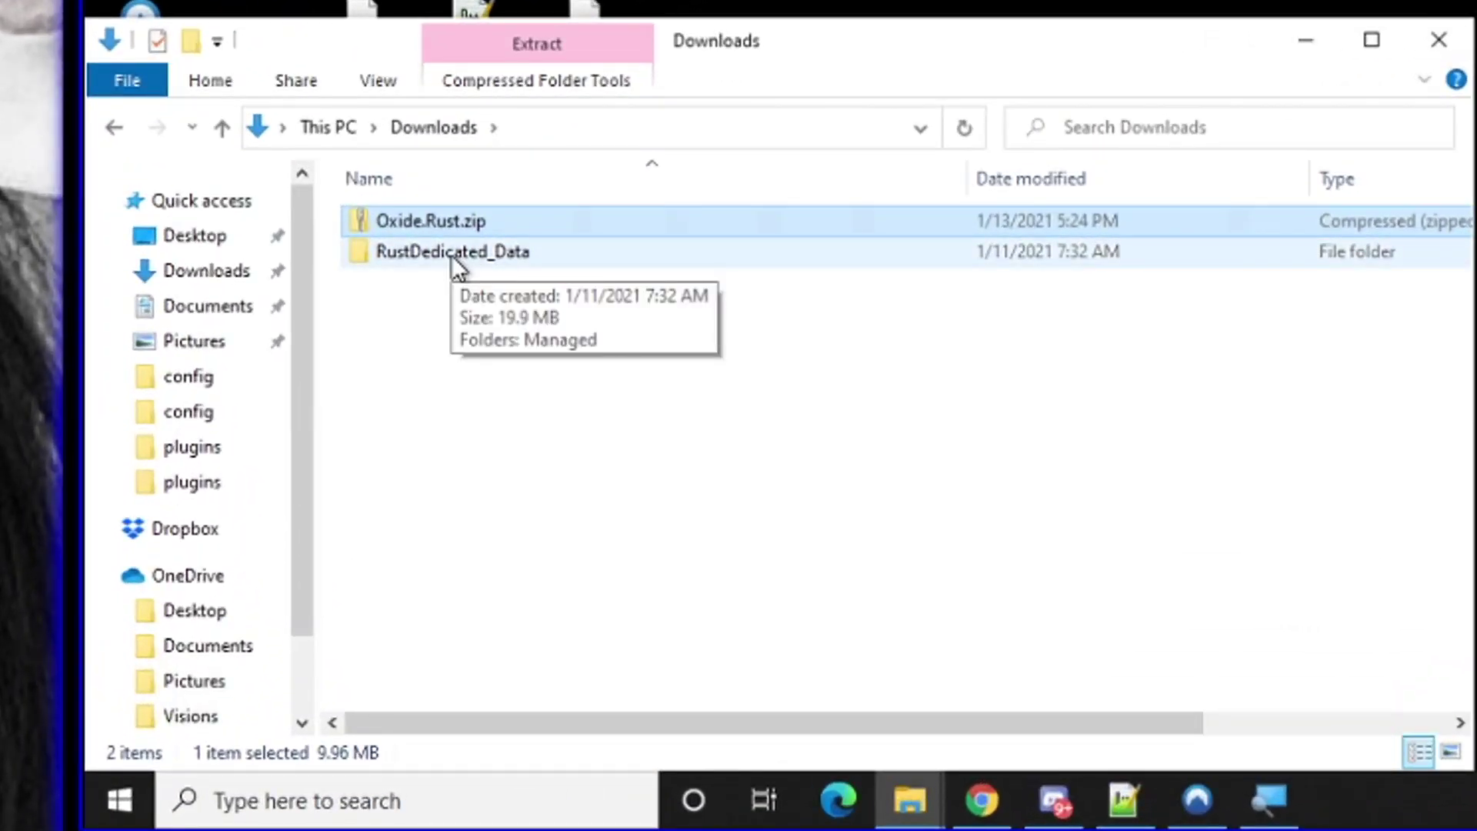
left_click(455, 260)
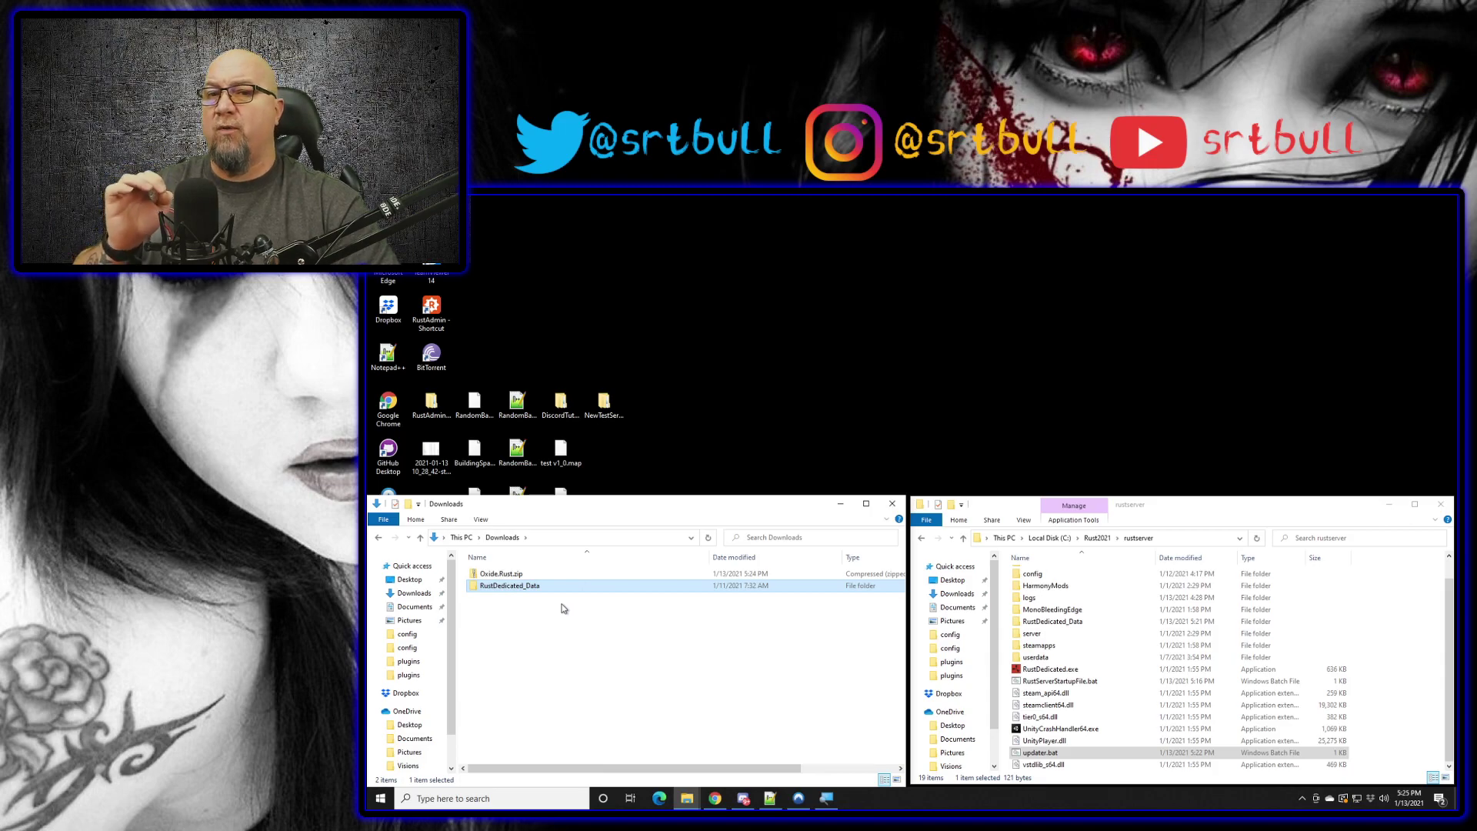
left_click_drag(500, 586, 1049, 636)
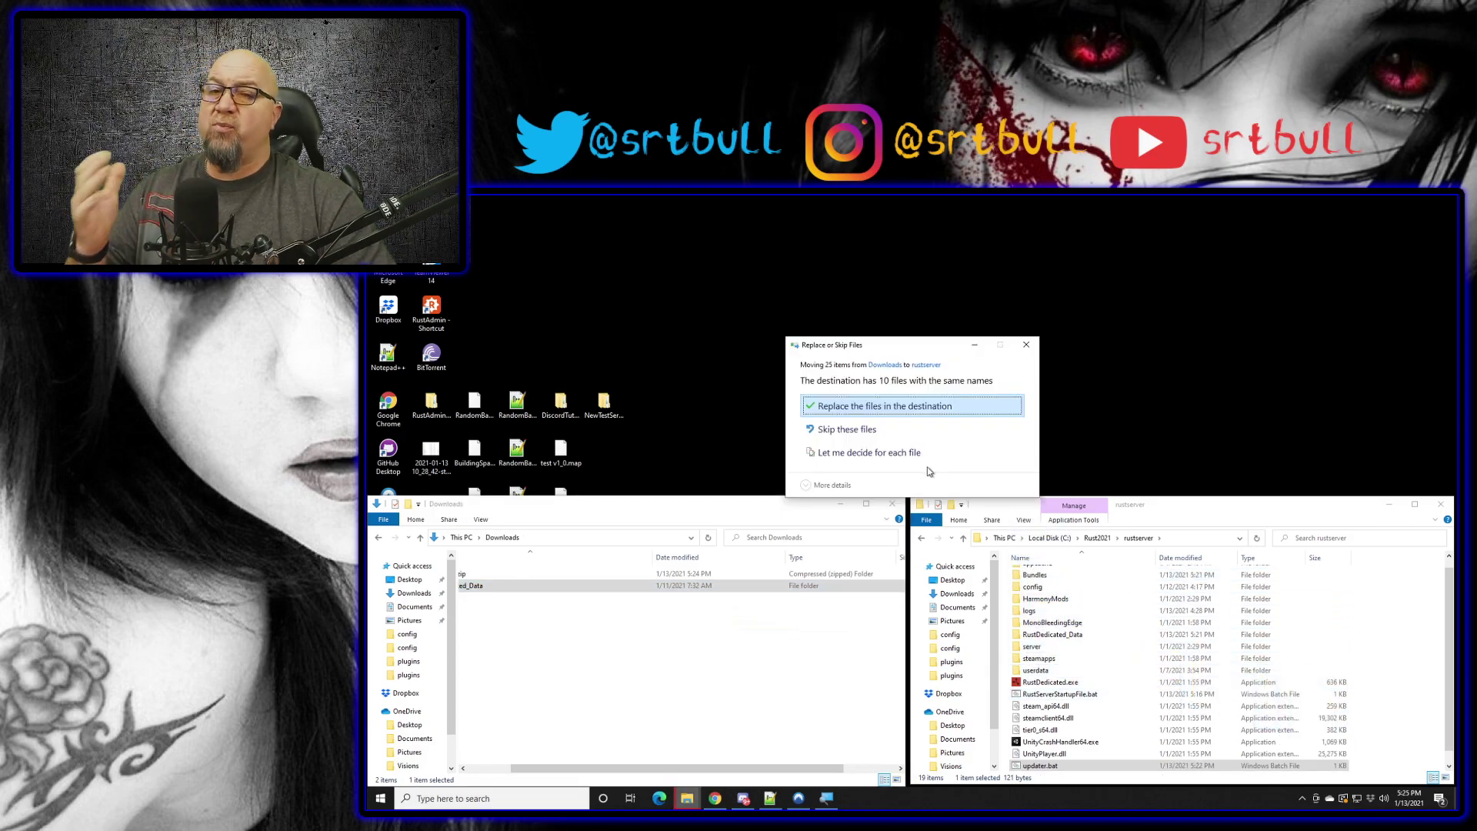
- Replace the same-named server files with Oxide's versions and launch RustServerStartupFile.bat
left_click(858, 409)
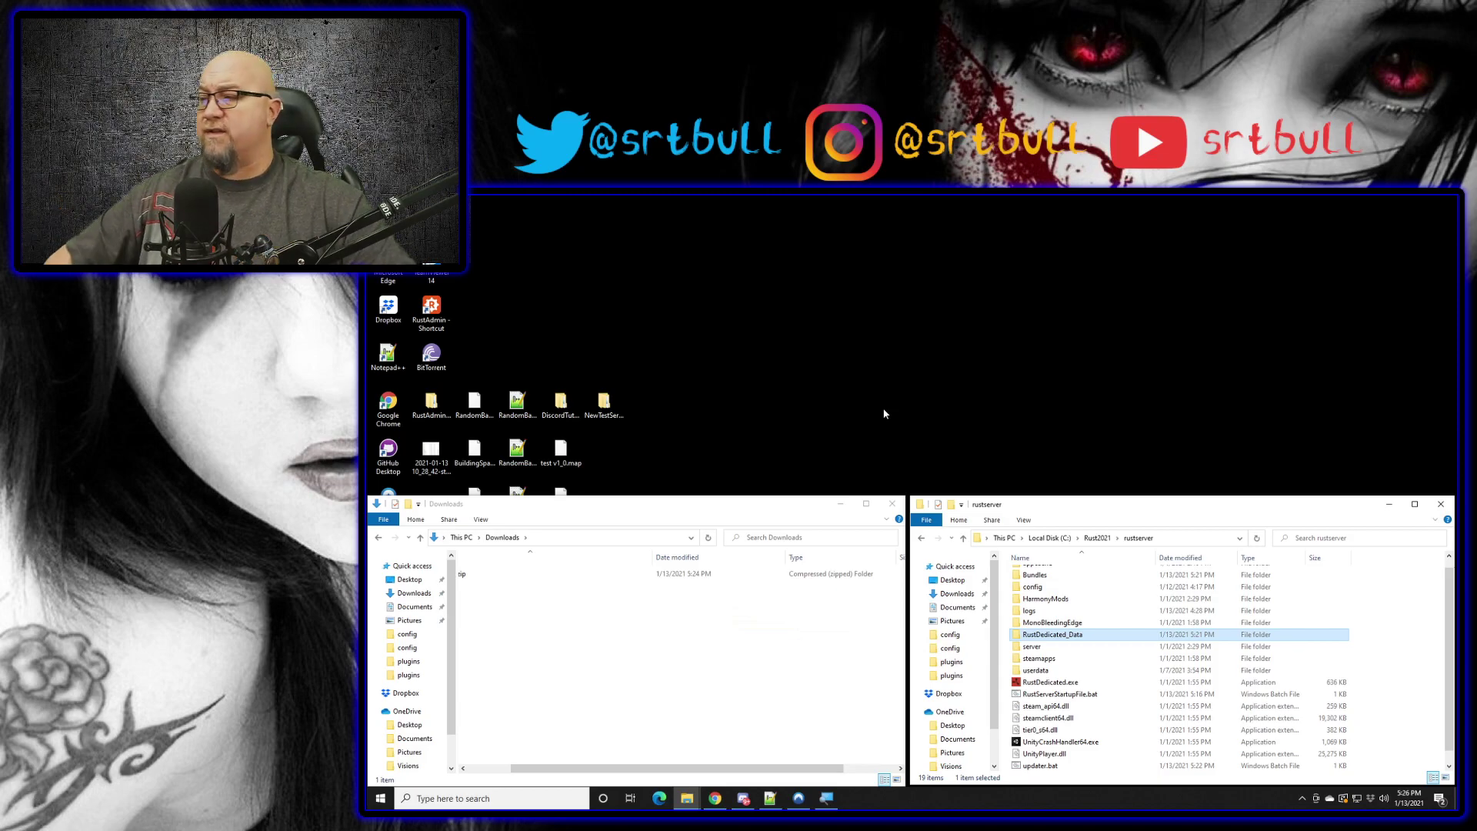
double_click(1057, 695)
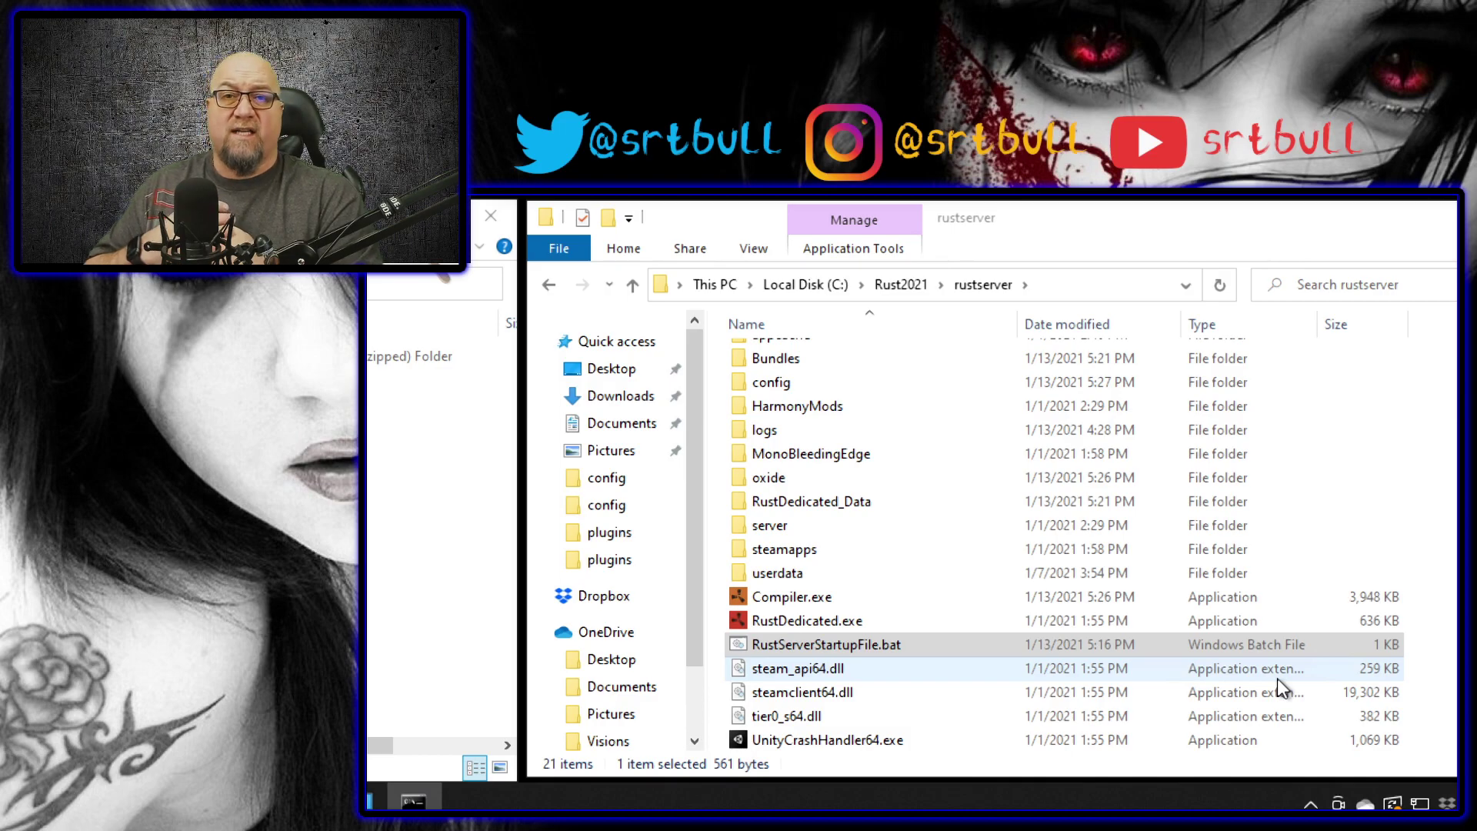
left_click(773, 478)
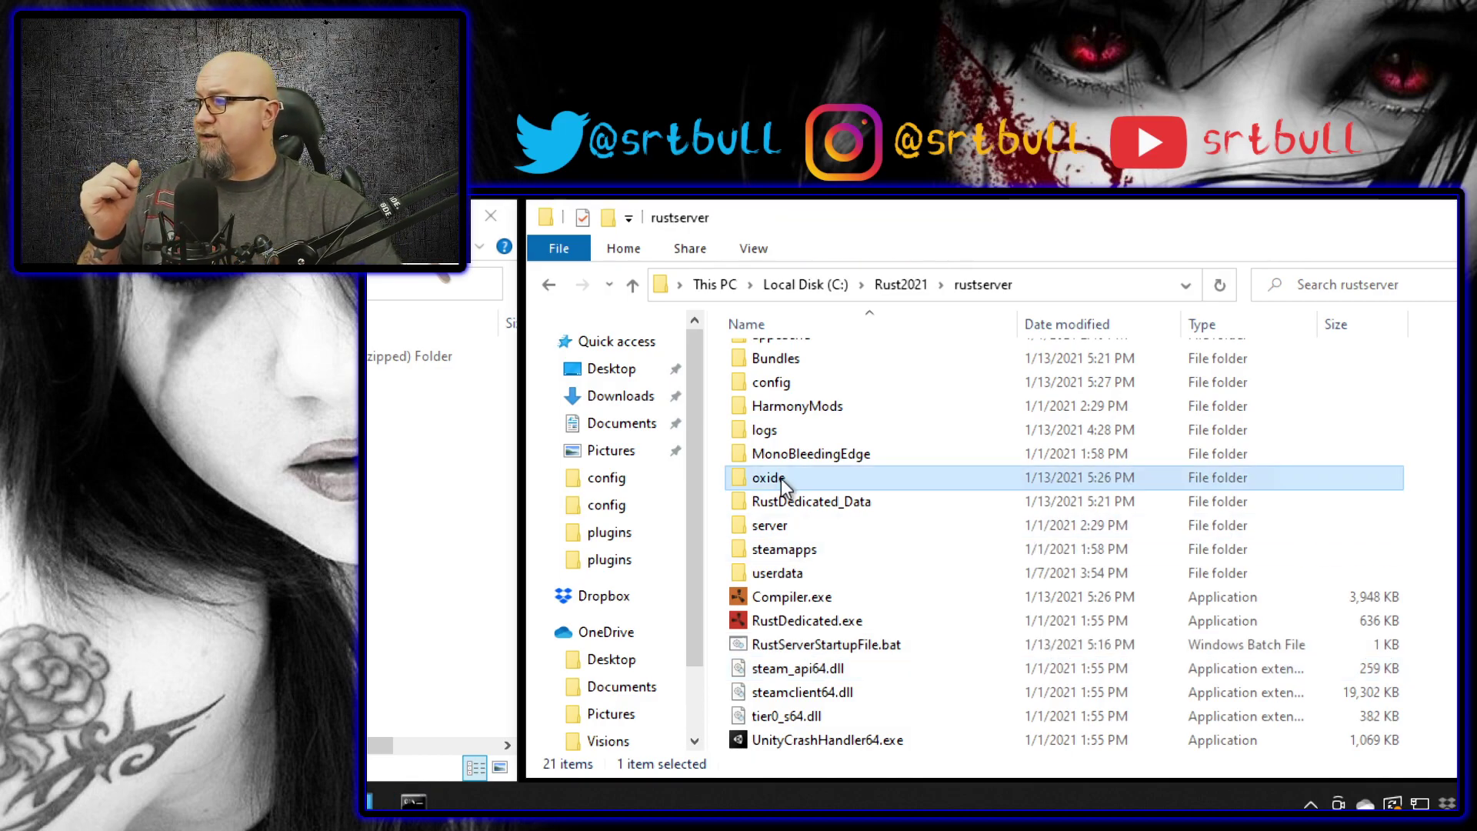
double_click(769, 479)
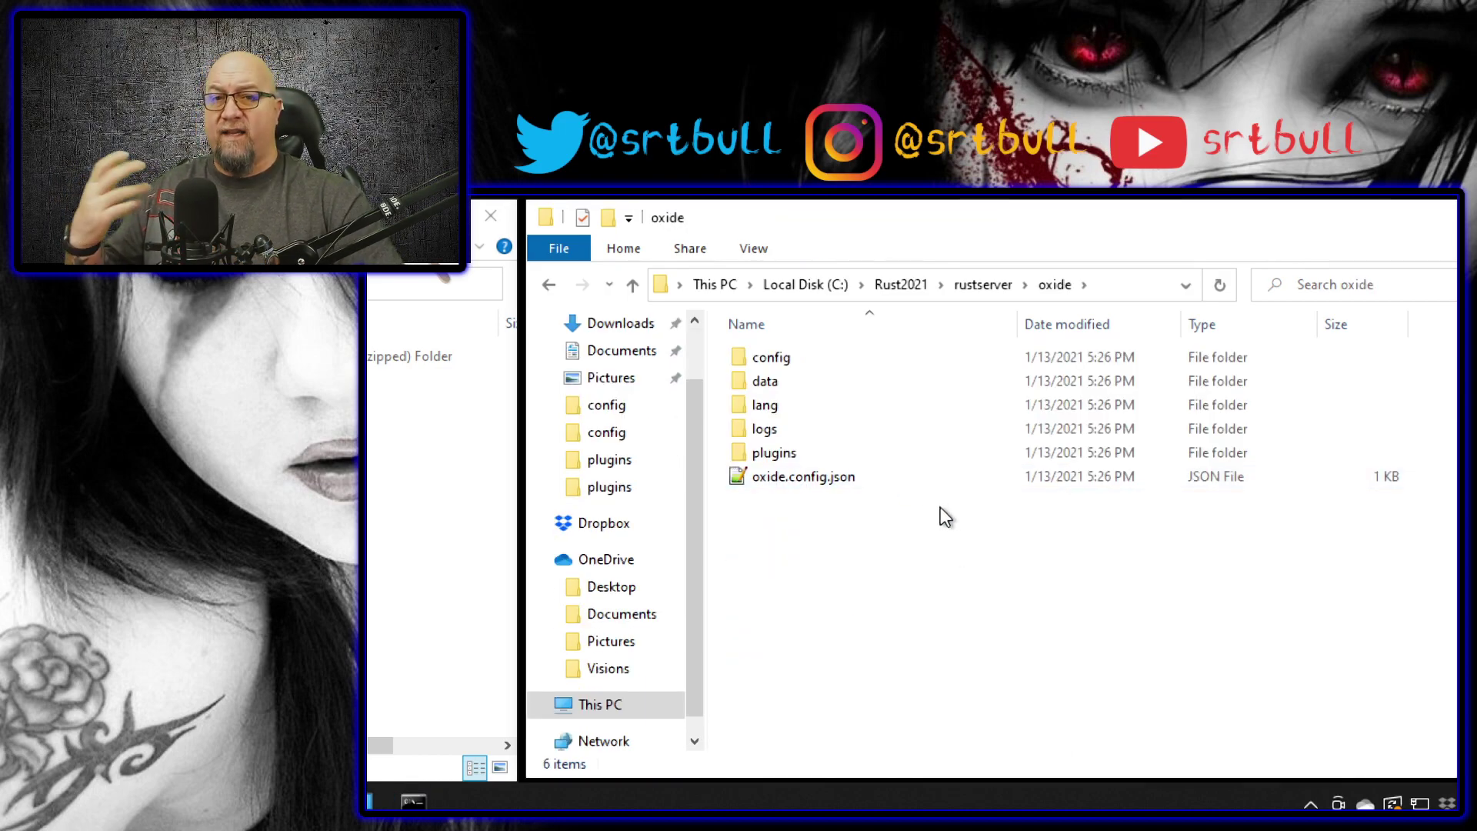
double_click(768, 450)
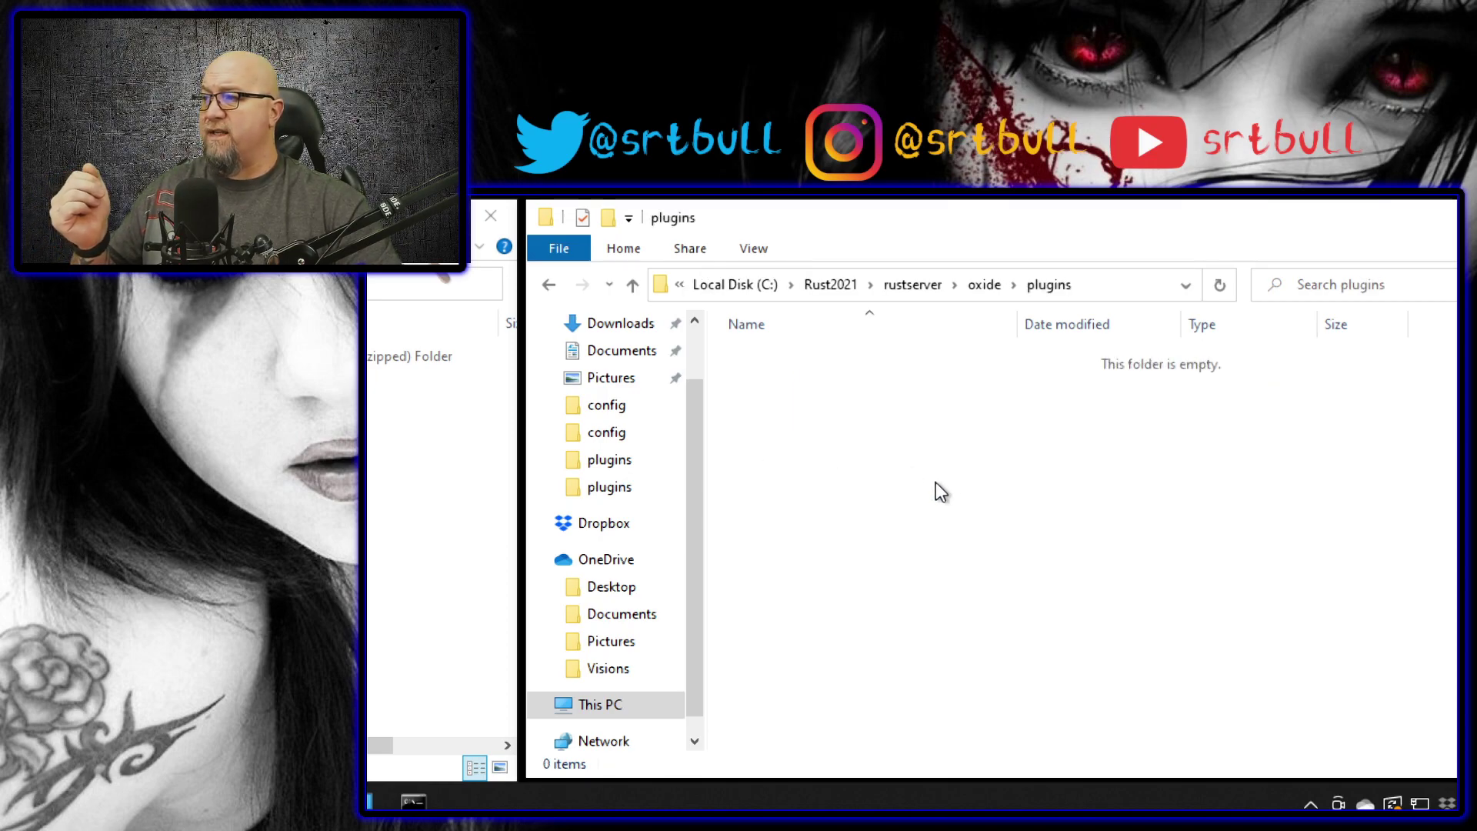
key("alt+Left")
double_click(791, 358)
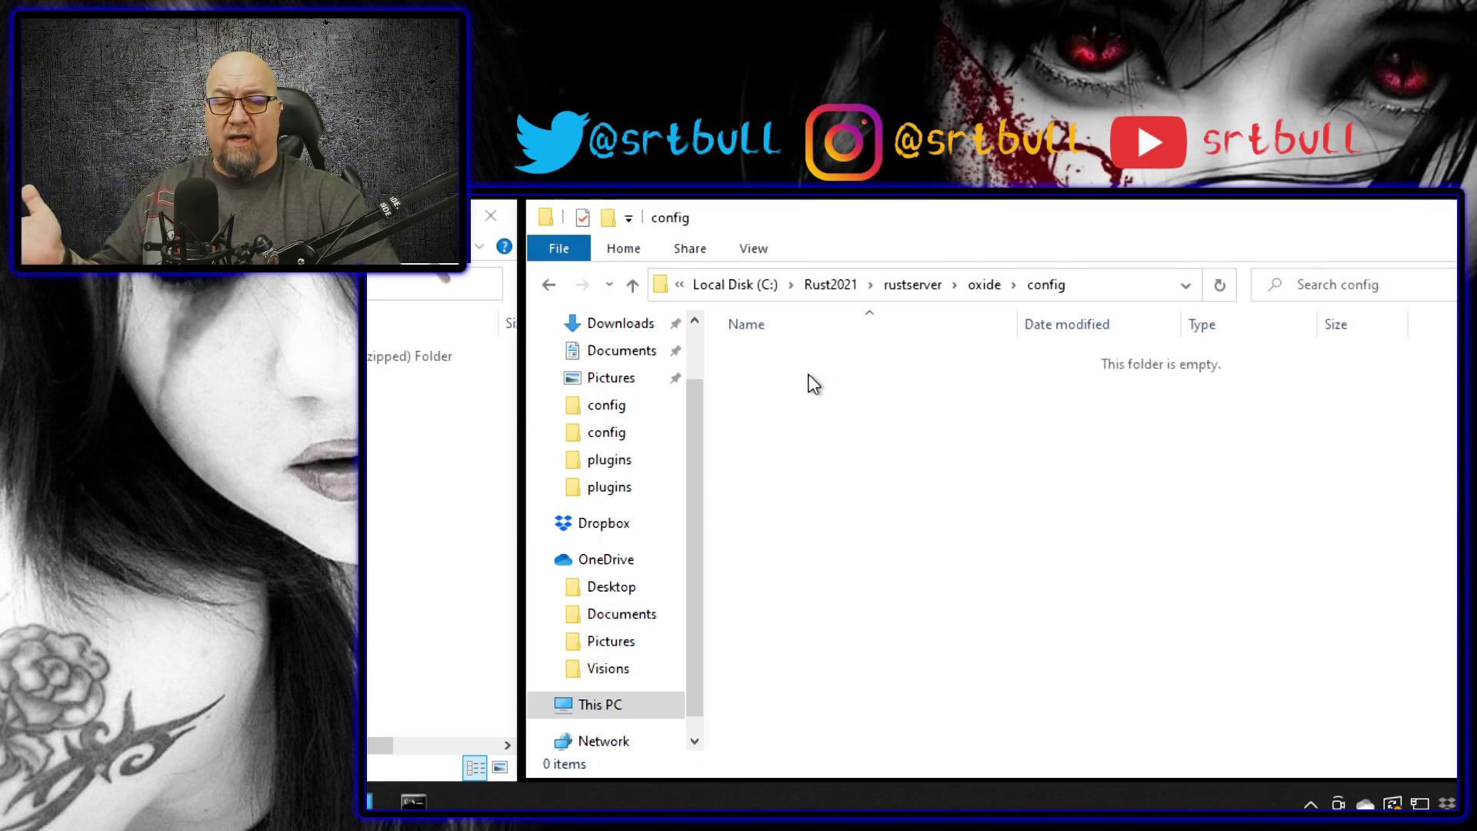
left_click(691, 309)
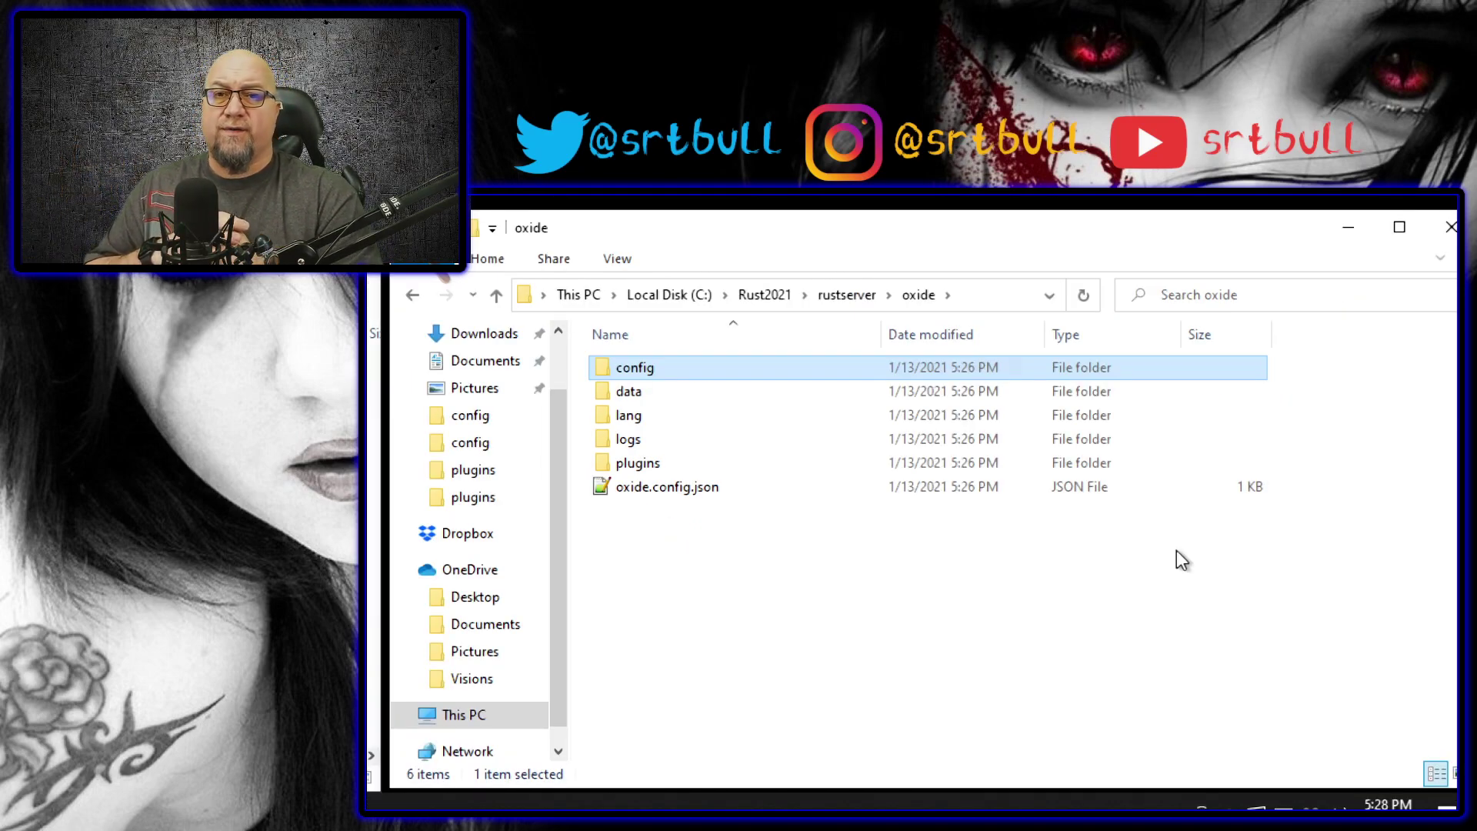
key("BackSpace")
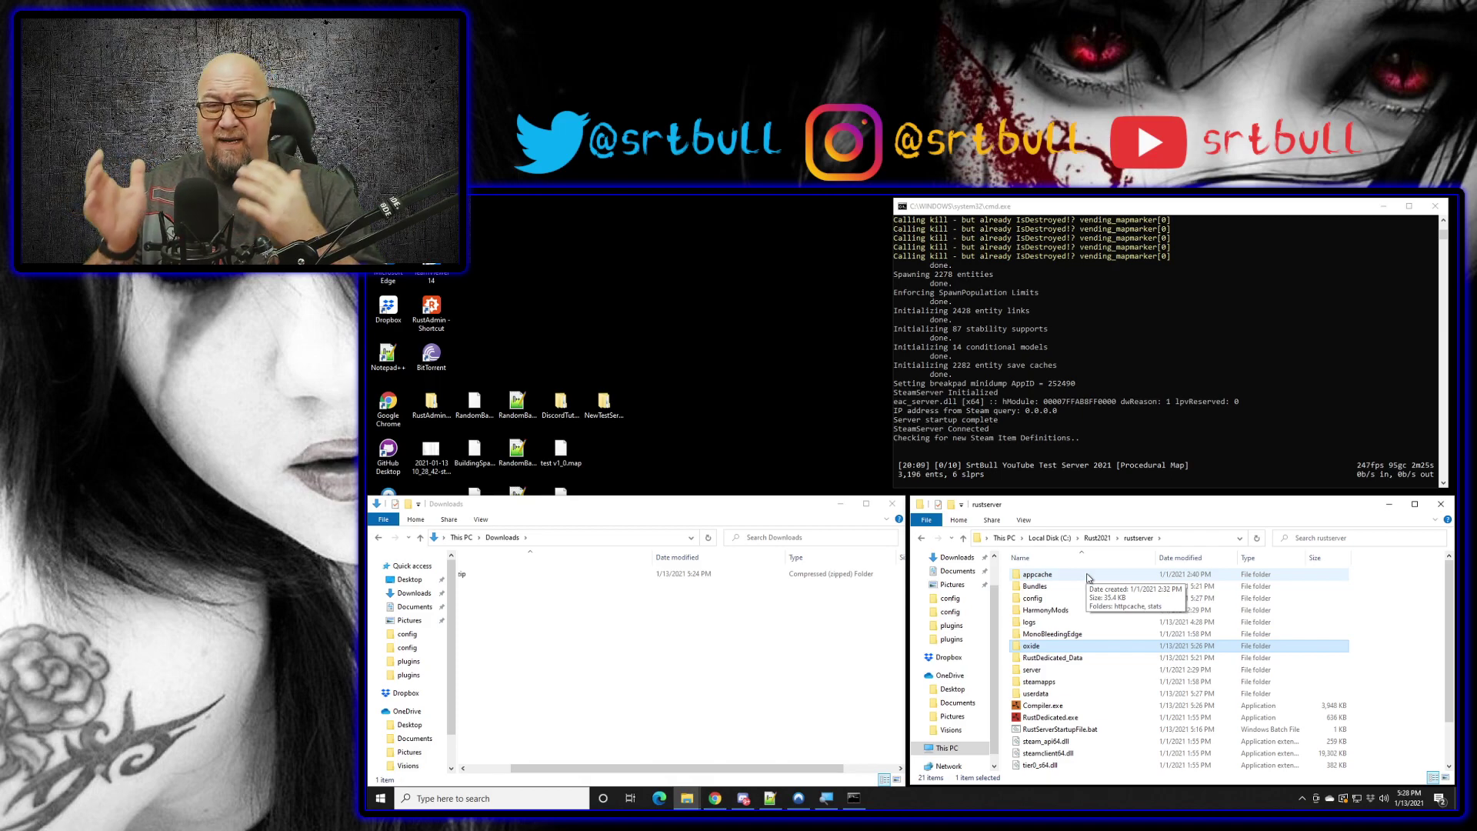